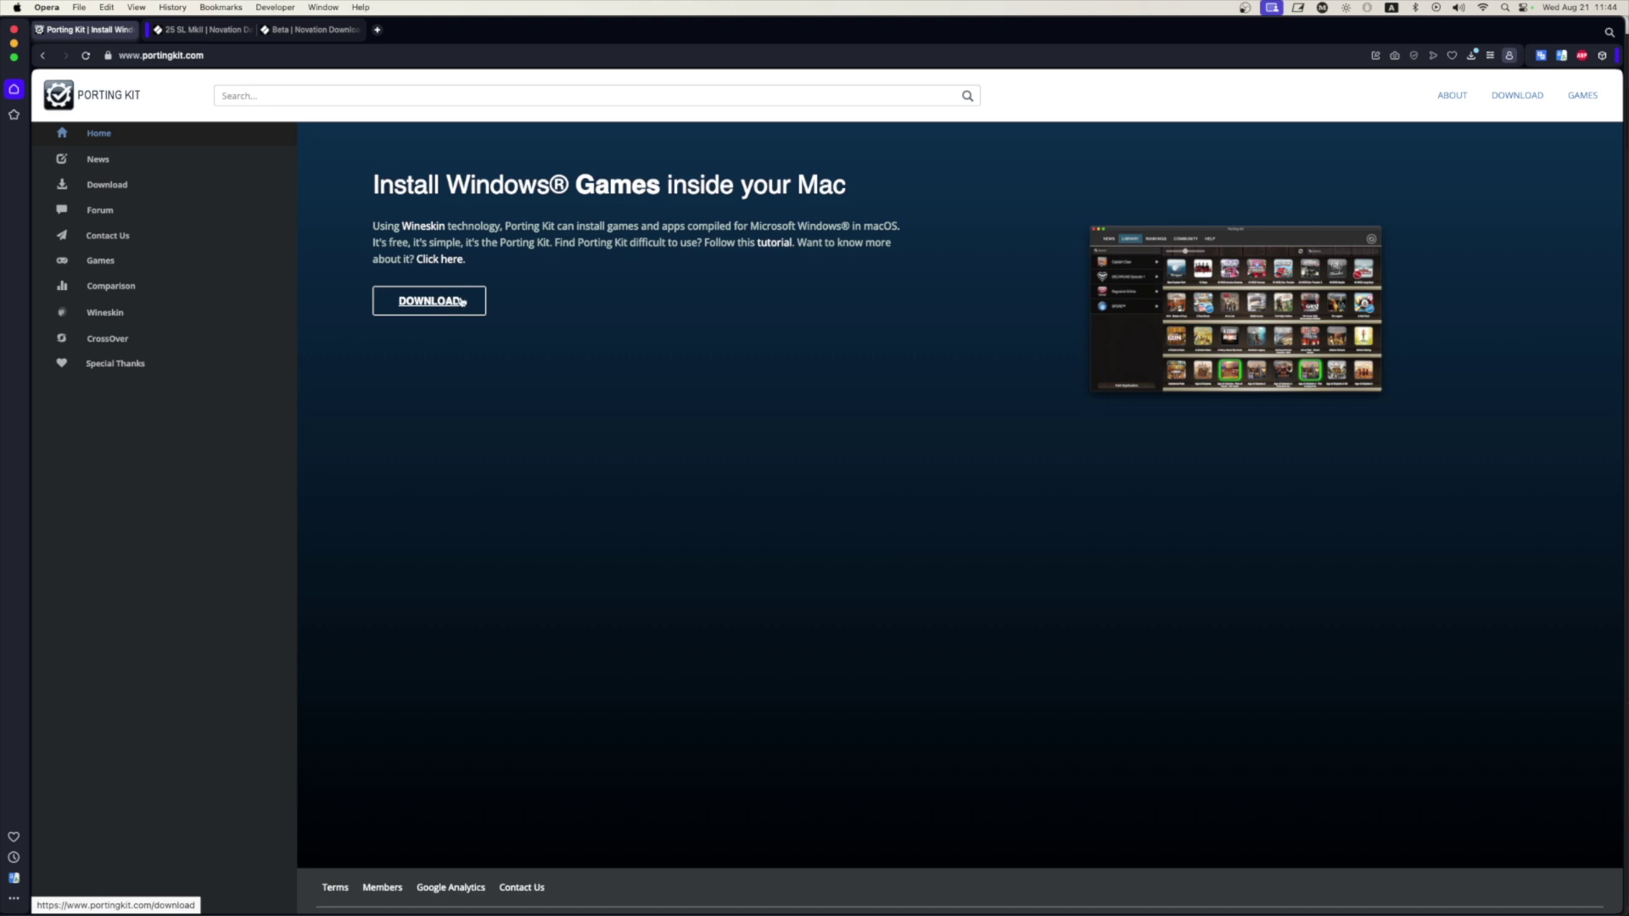
- Open Novation's SL MK II Editor 1.08 beta downloads page in the SL MkII Opera tab
{"action": "left_click", "coordinate": [208, 32]}
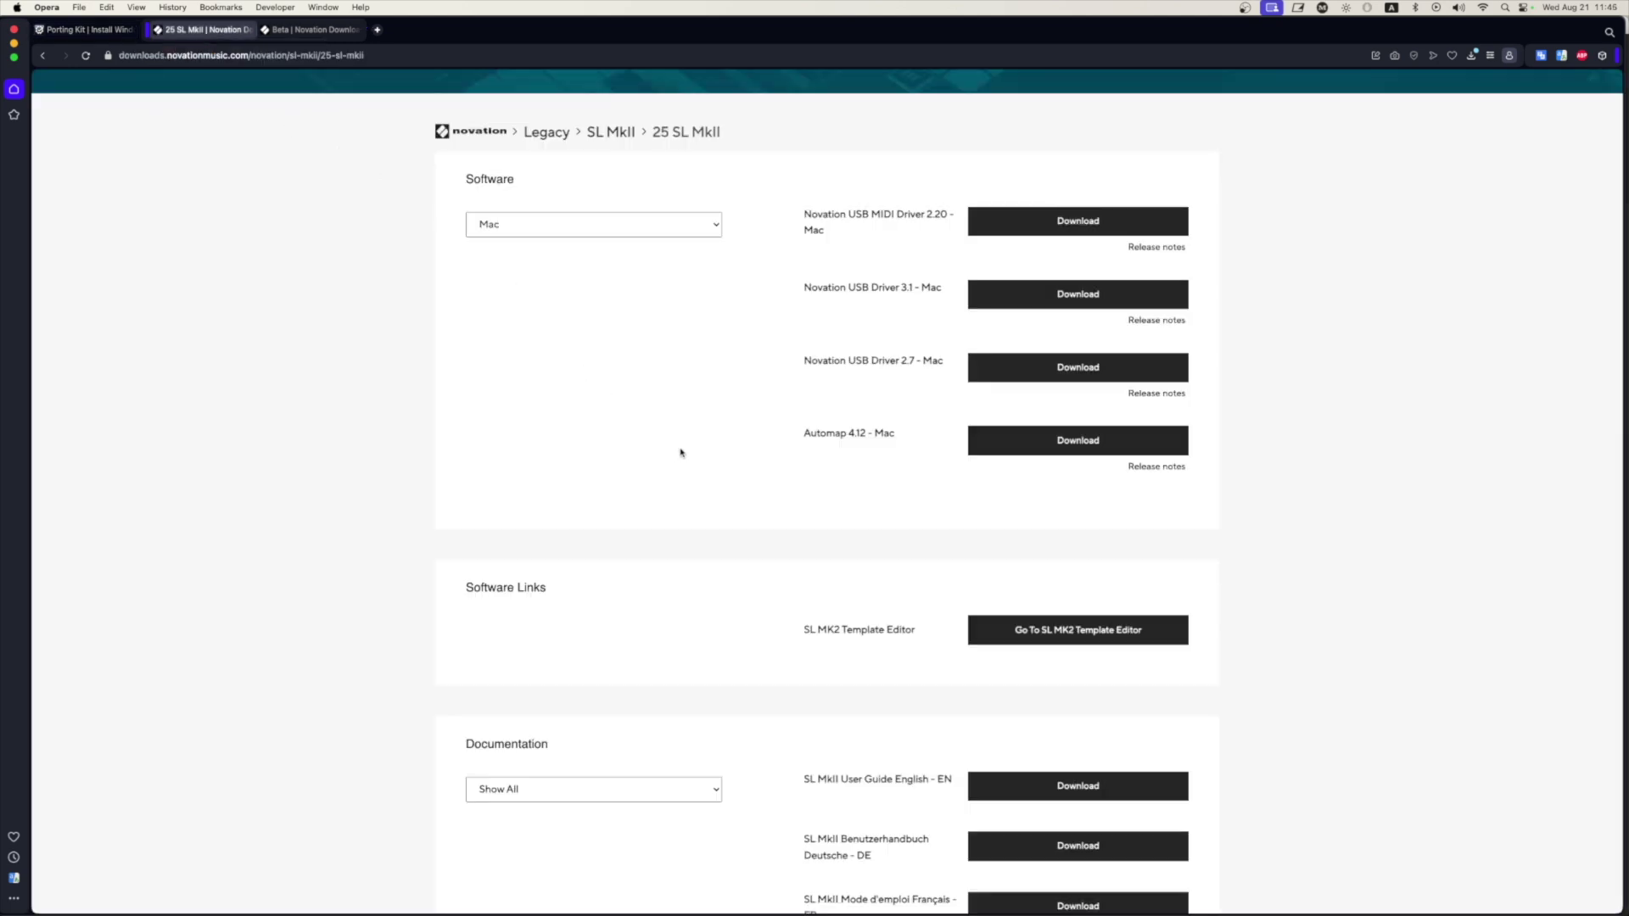
{"action": "left_click", "coordinate": [1096, 636]}
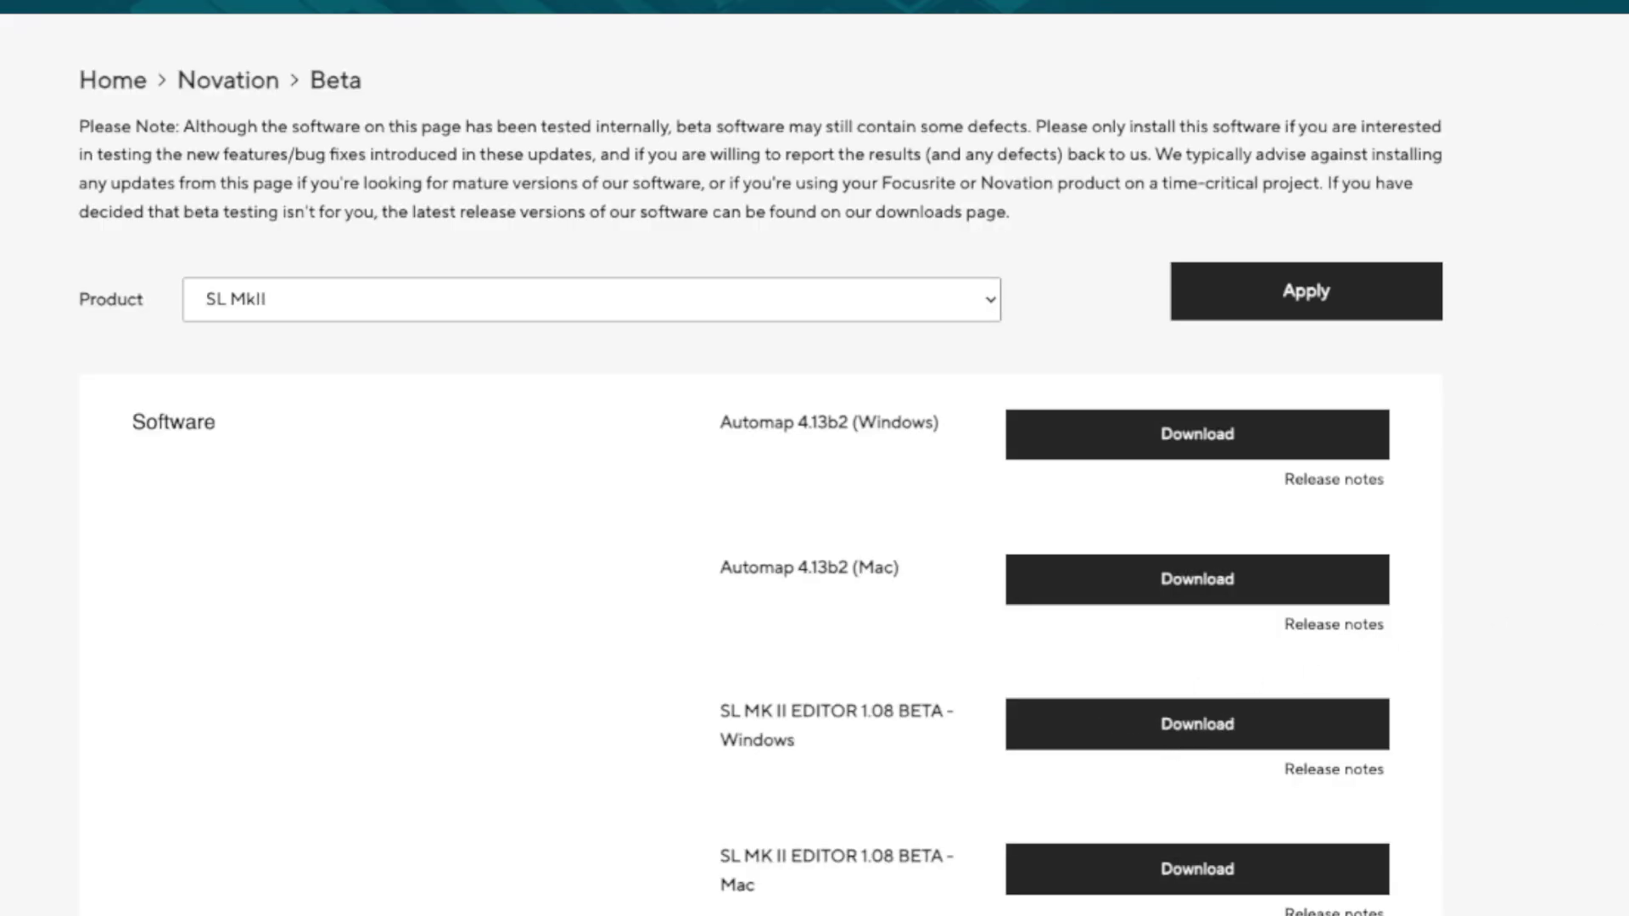
{"action": "key", "text": "super+Tab"}
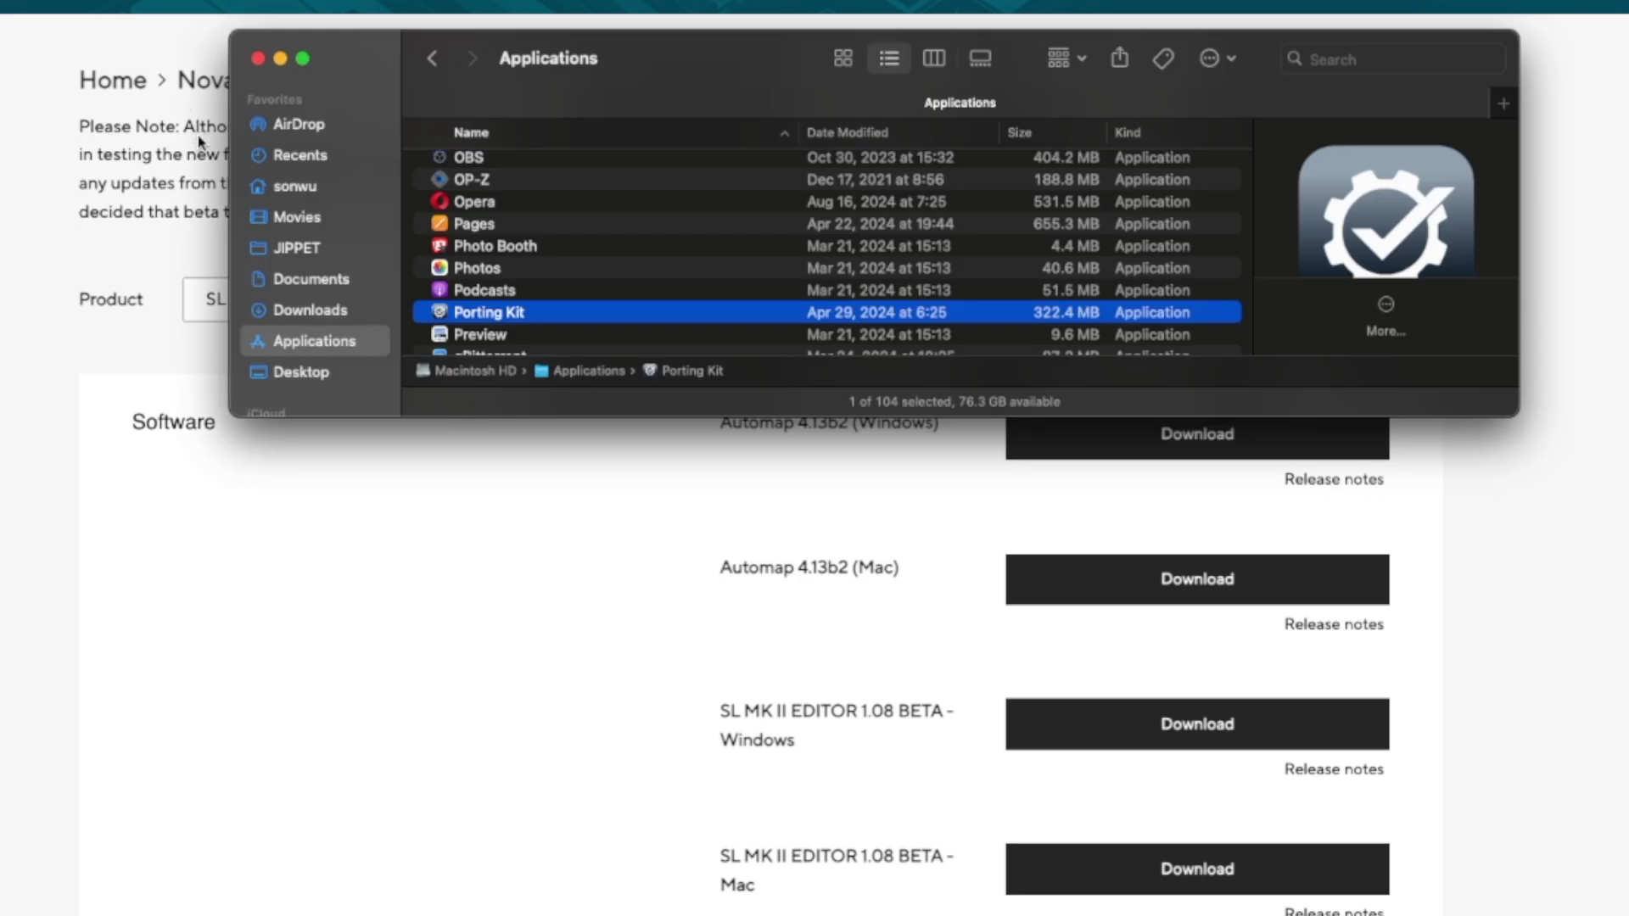
- Launch Porting Kit, glance at News, and run the installed SL mk2 editor port
{"action": "double_click", "coordinate": [459, 314]}
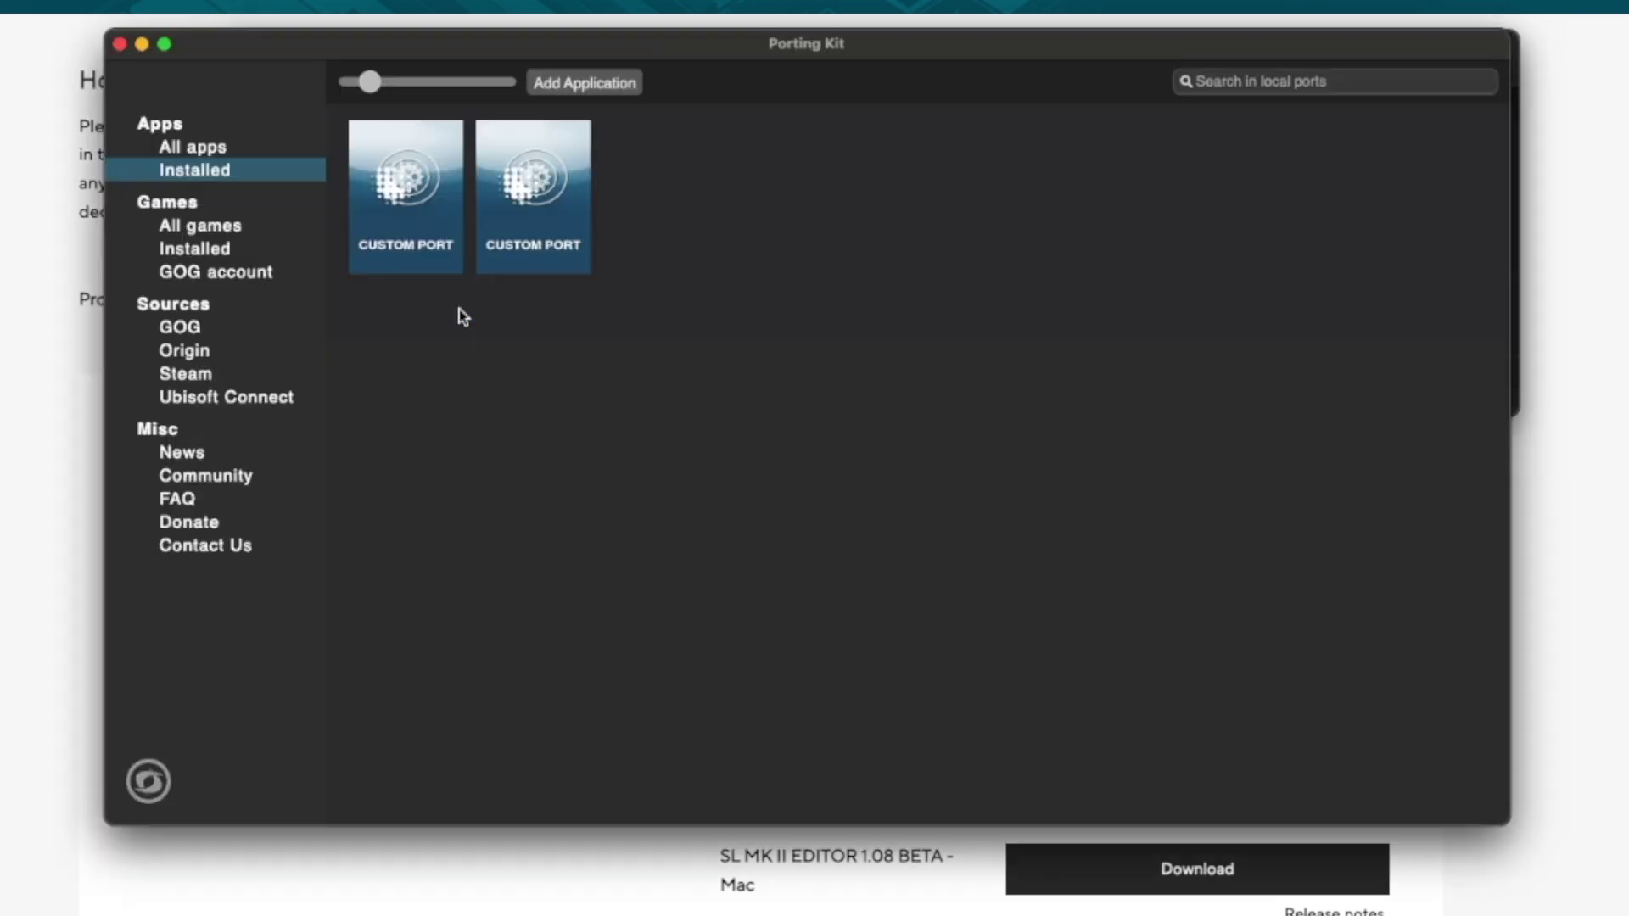
{"action": "left_click", "coordinate": [182, 450]}
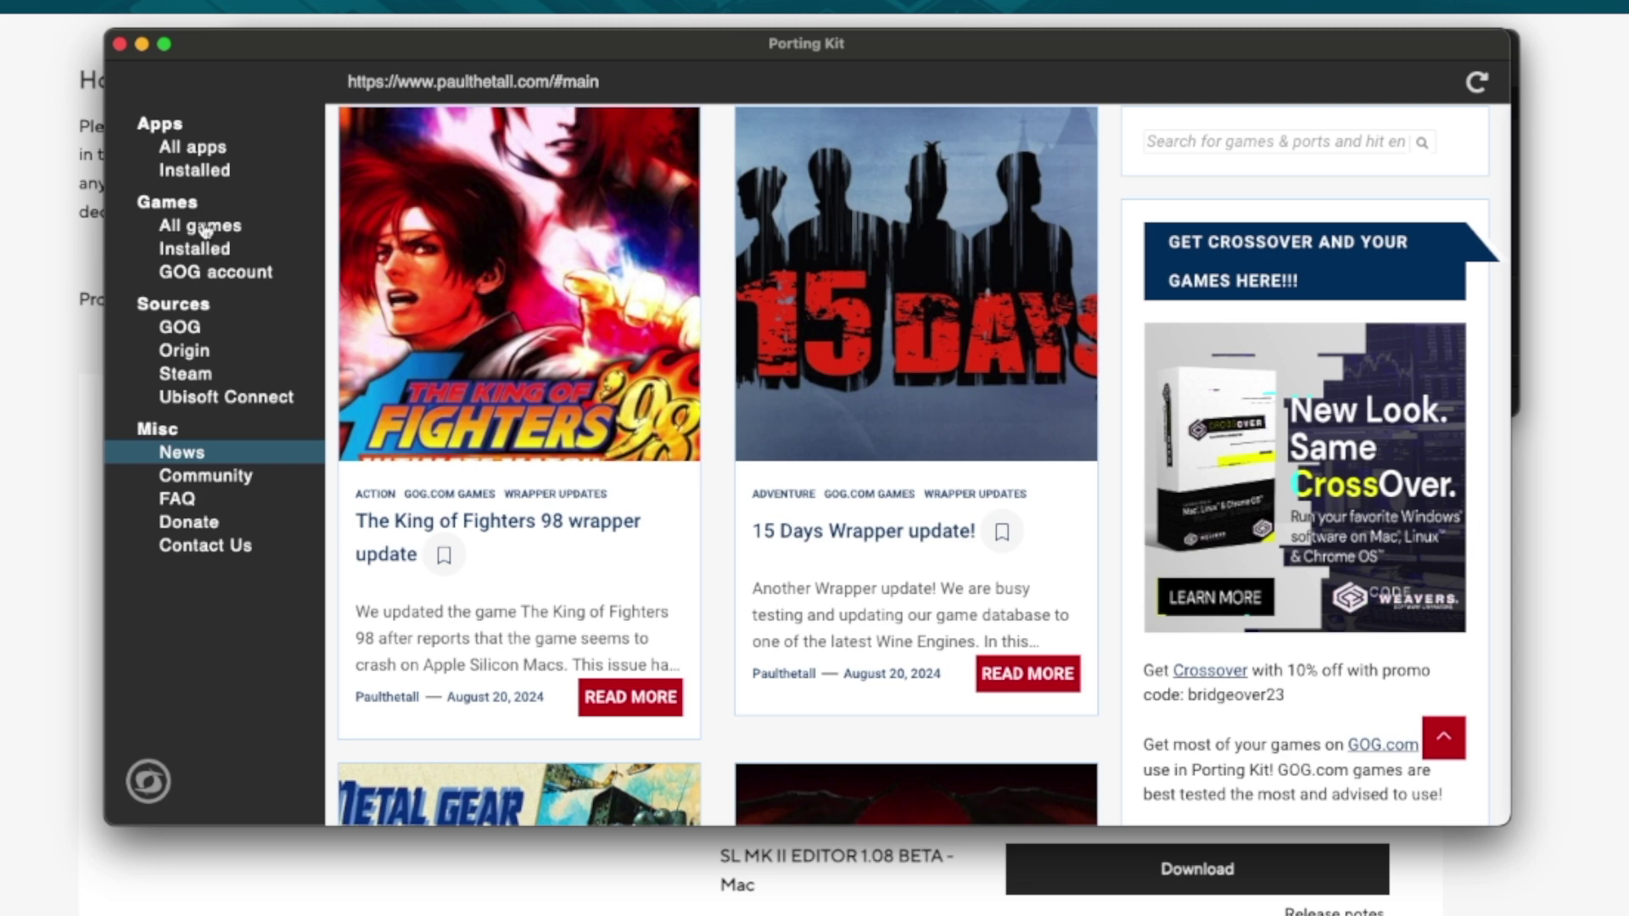
{"action": "left_click", "coordinate": [196, 172]}
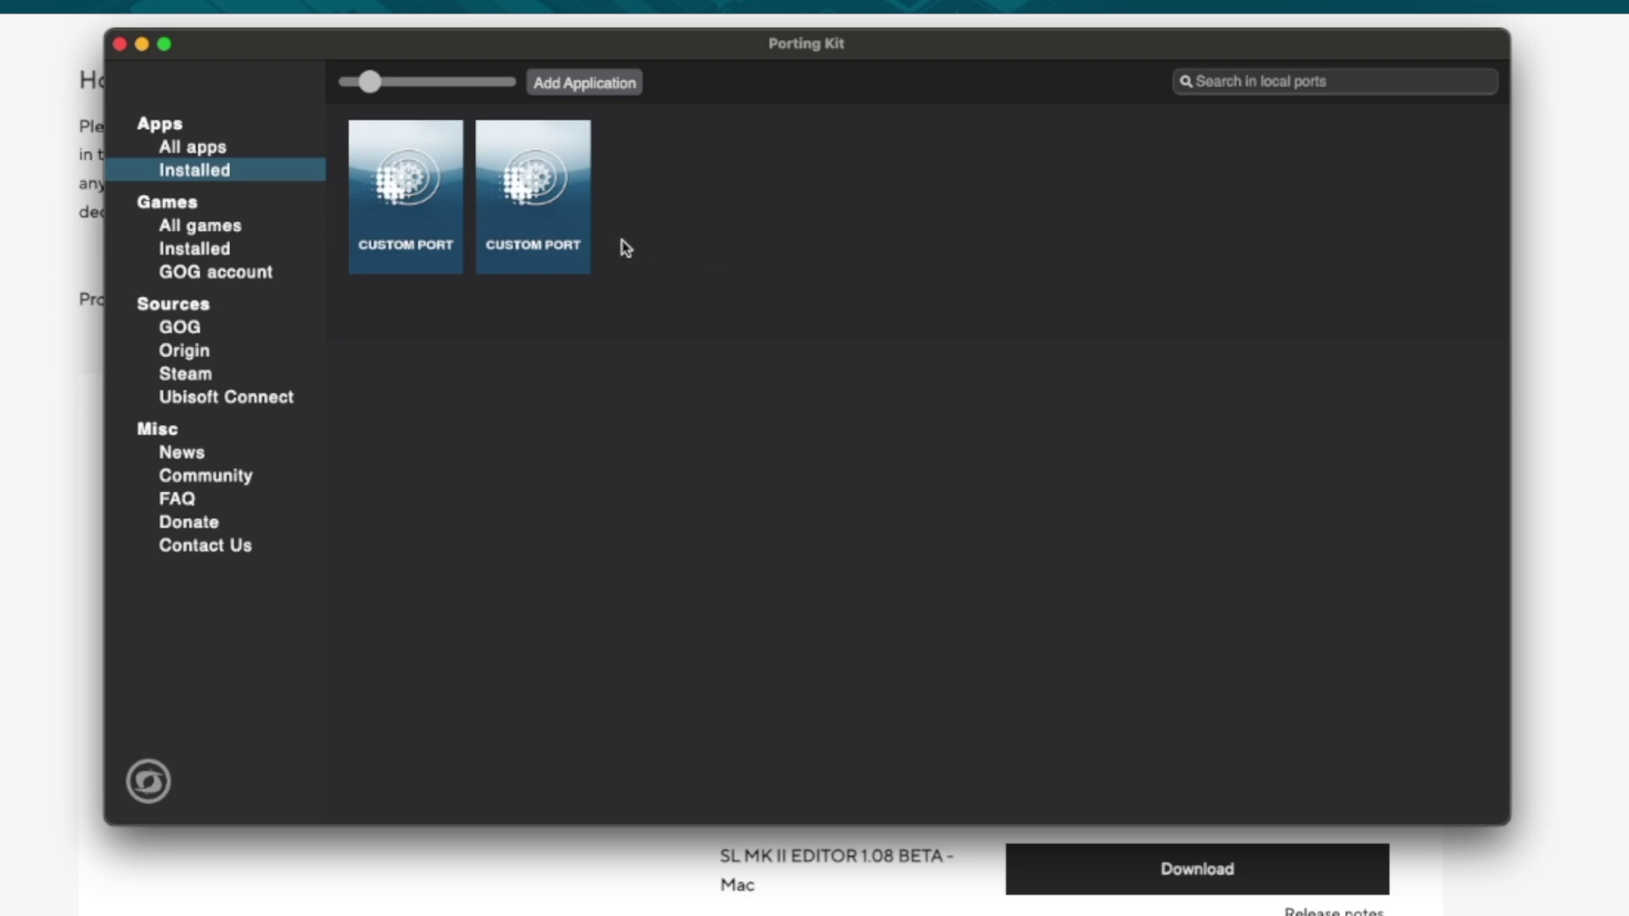
{"action": "mouse_move", "coordinate": [564, 248]}
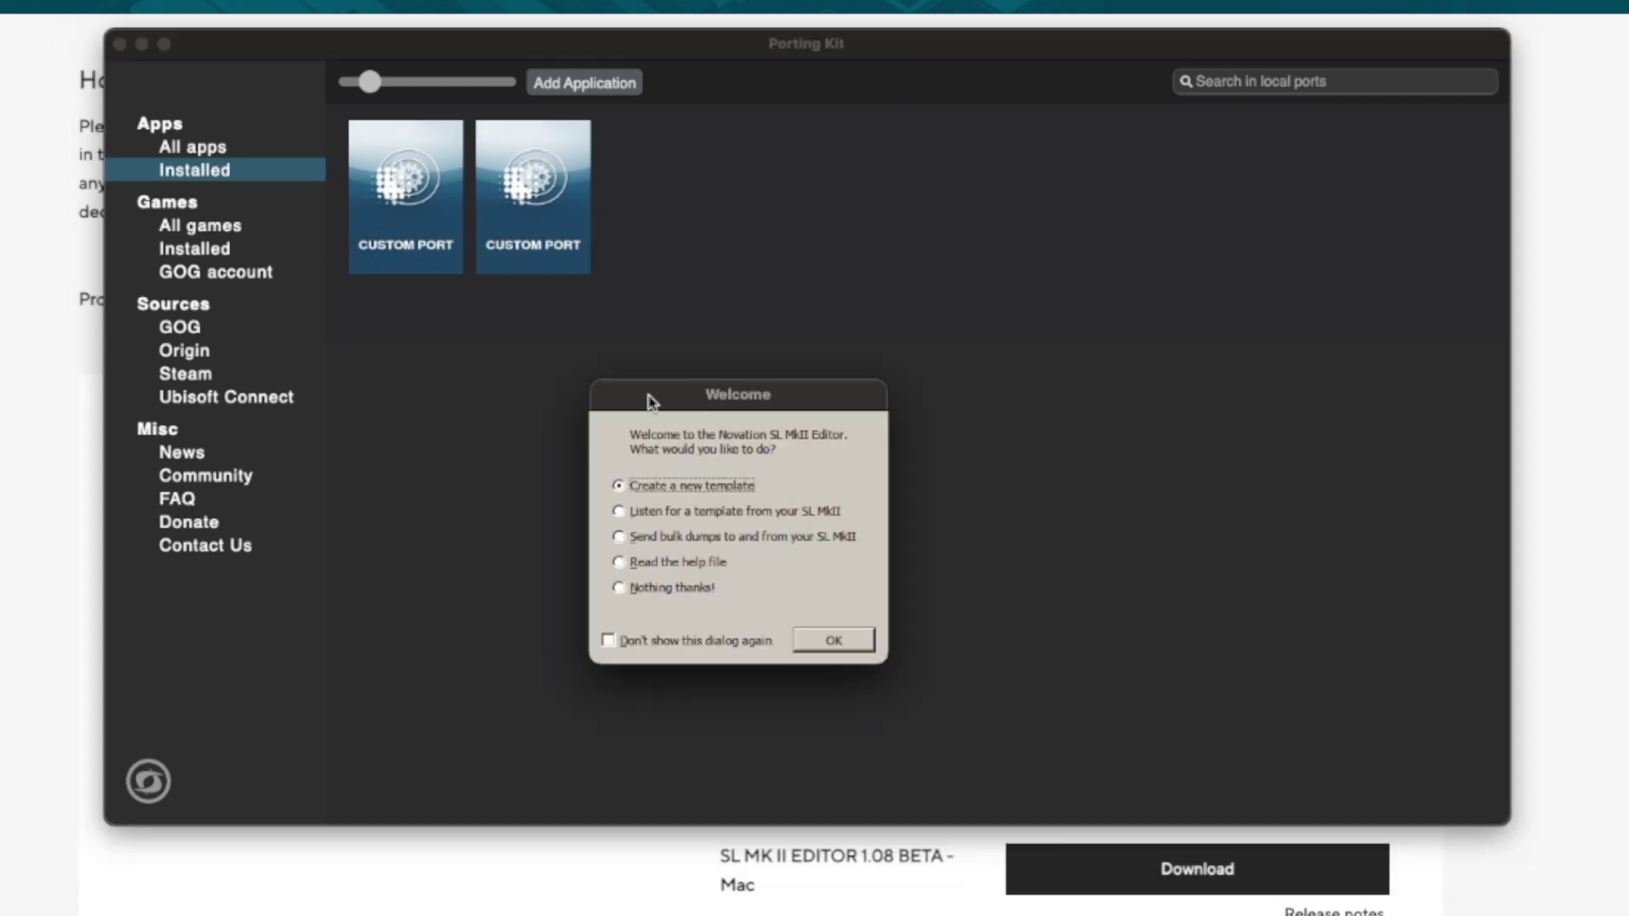
{"action": "left_click", "coordinate": [833, 642]}
- Open a new template, try a fader button, then close the editor without saving
{"action": "left_click", "coordinate": [673, 641]}
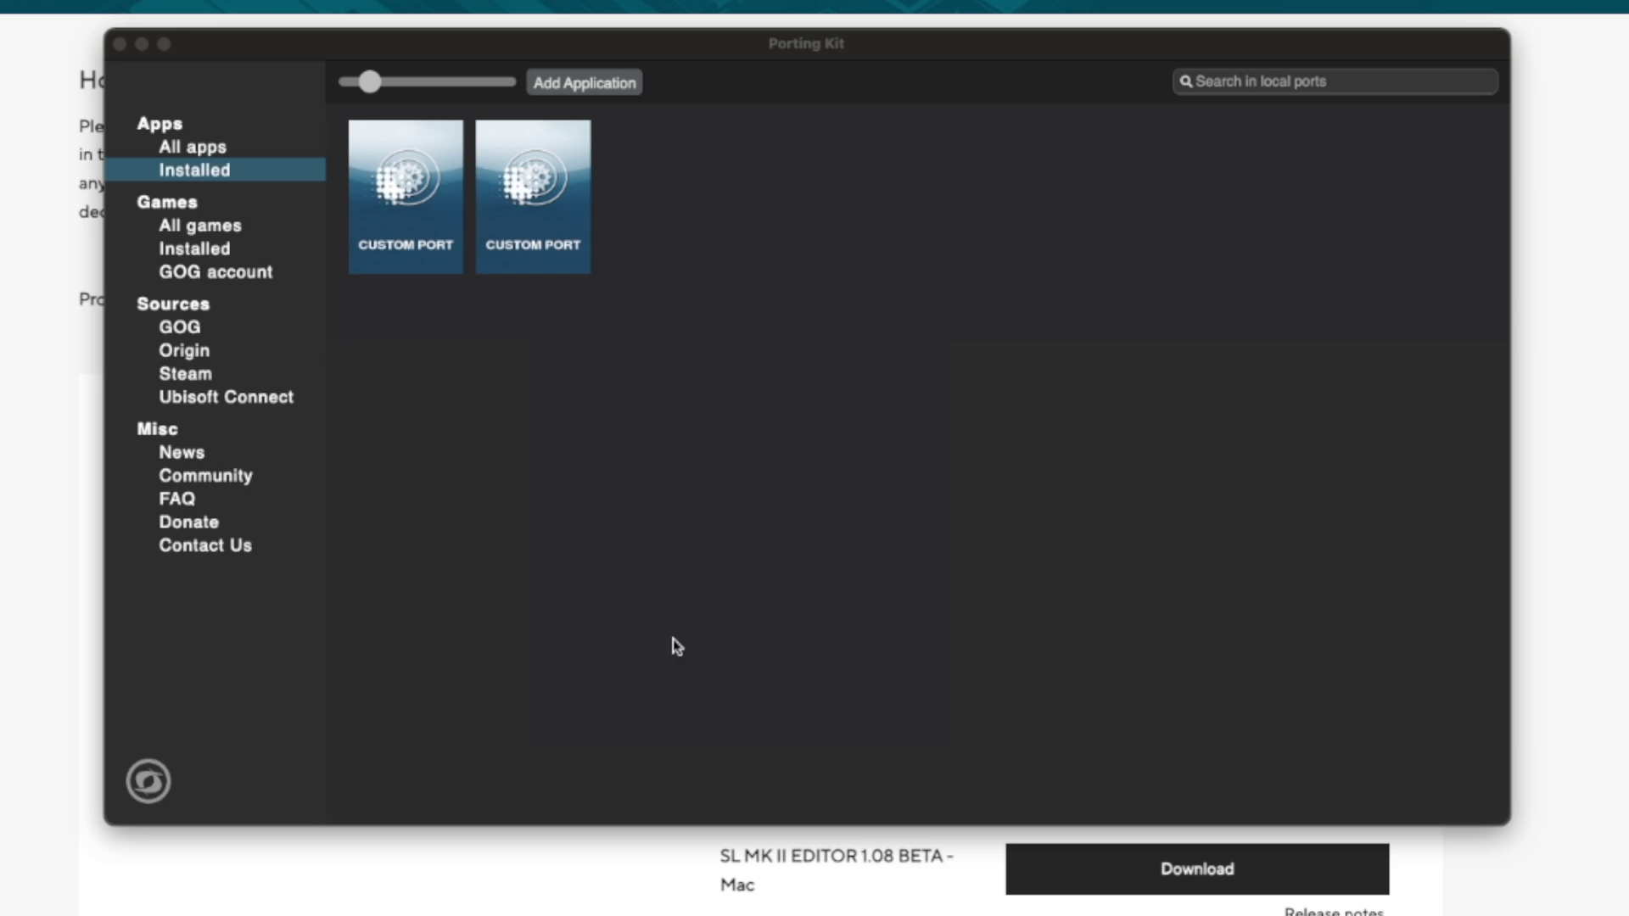
{"action": "left_click_drag", "start_coordinate": [778, 222], "coordinate": [1062, 174]}
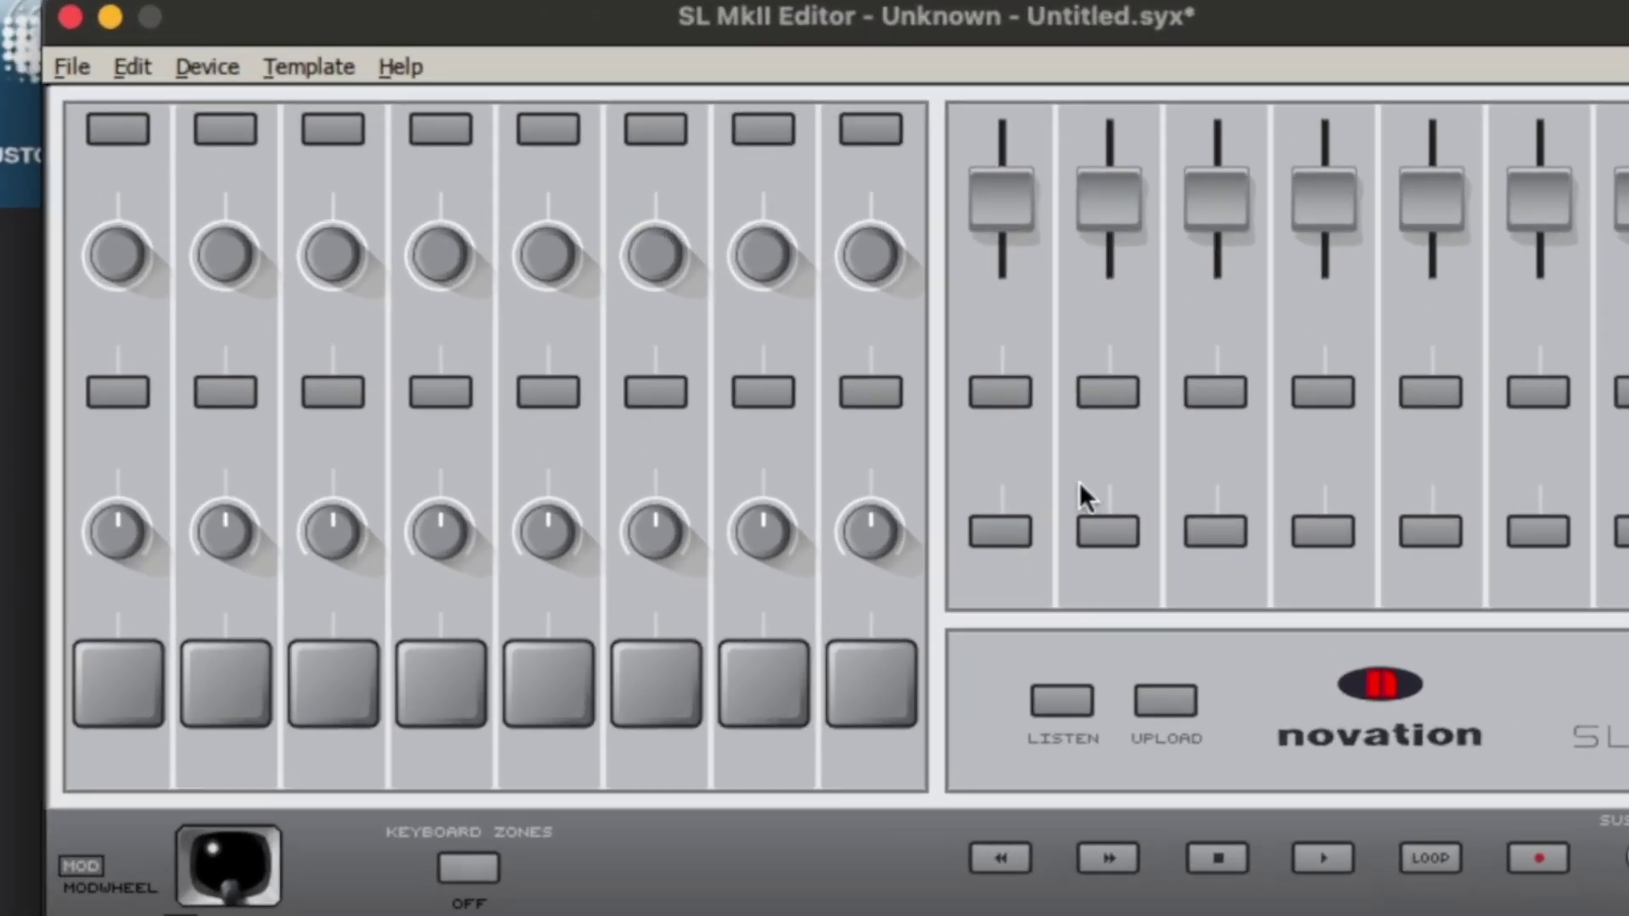
{"action": "left_click", "coordinate": [1105, 525]}
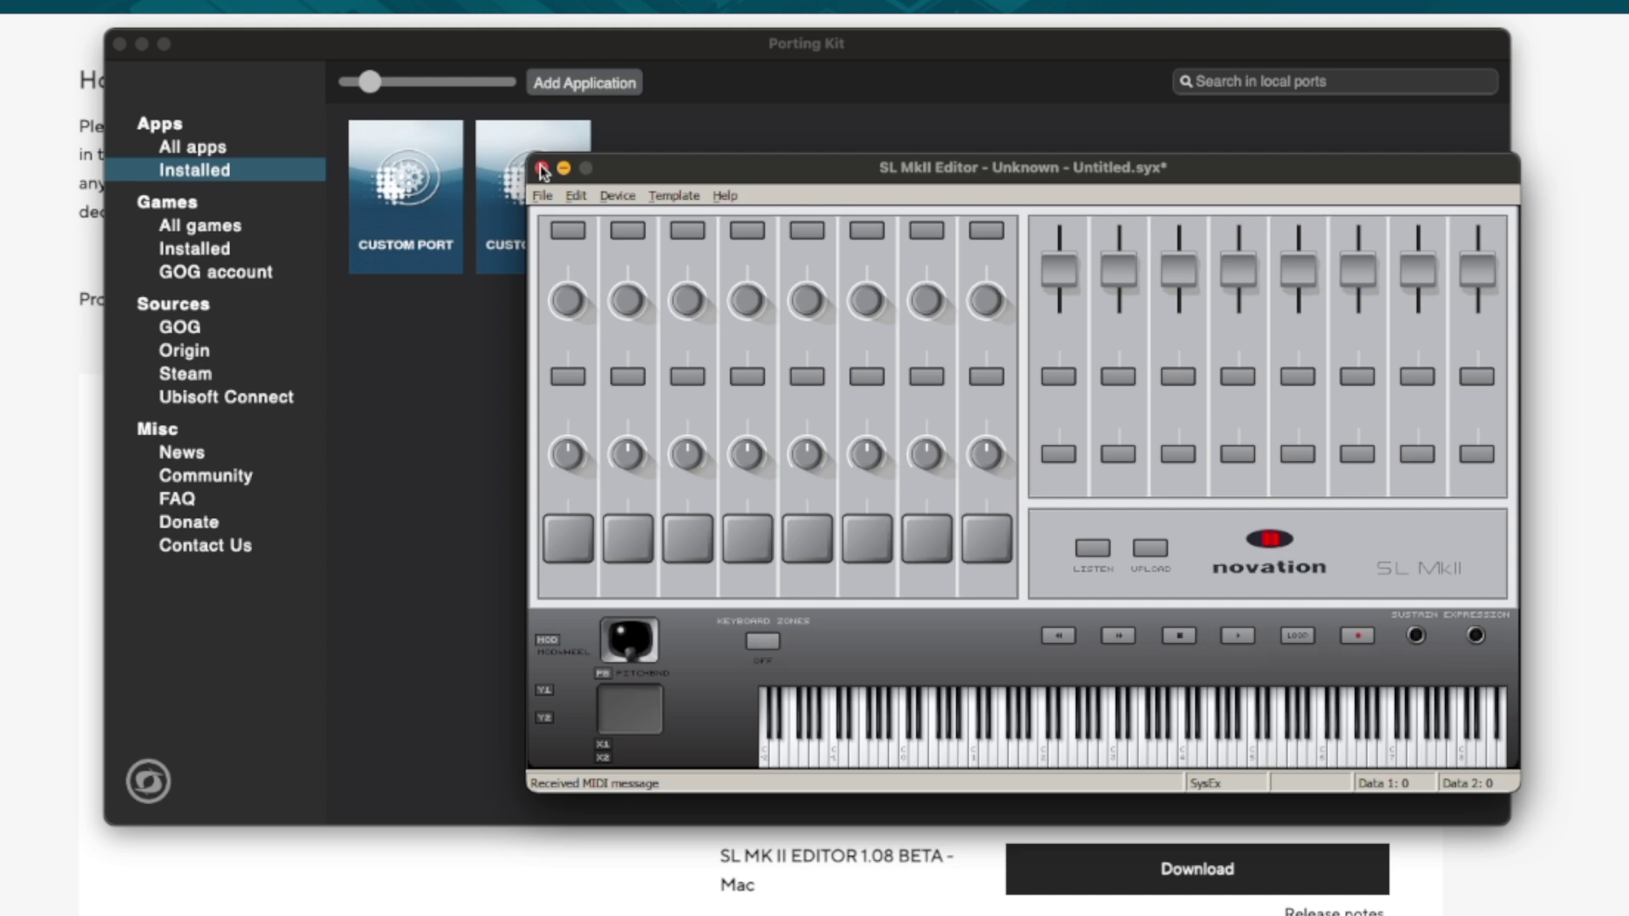
{"action": "left_click", "coordinate": [543, 168]}
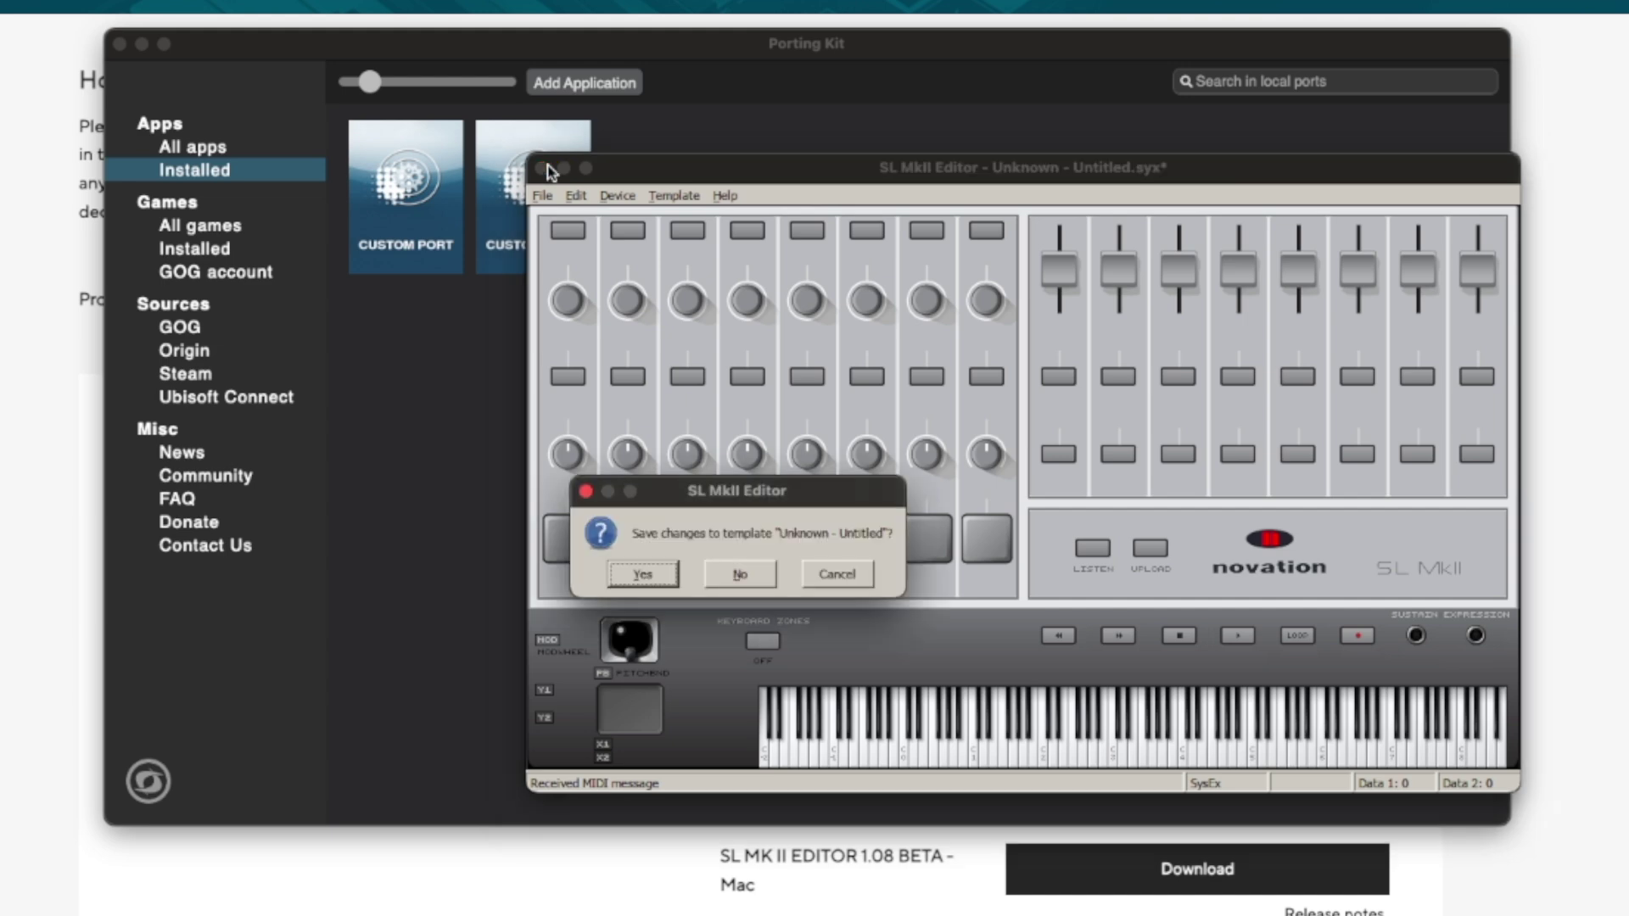
{"action": "left_click", "coordinate": [726, 574]}
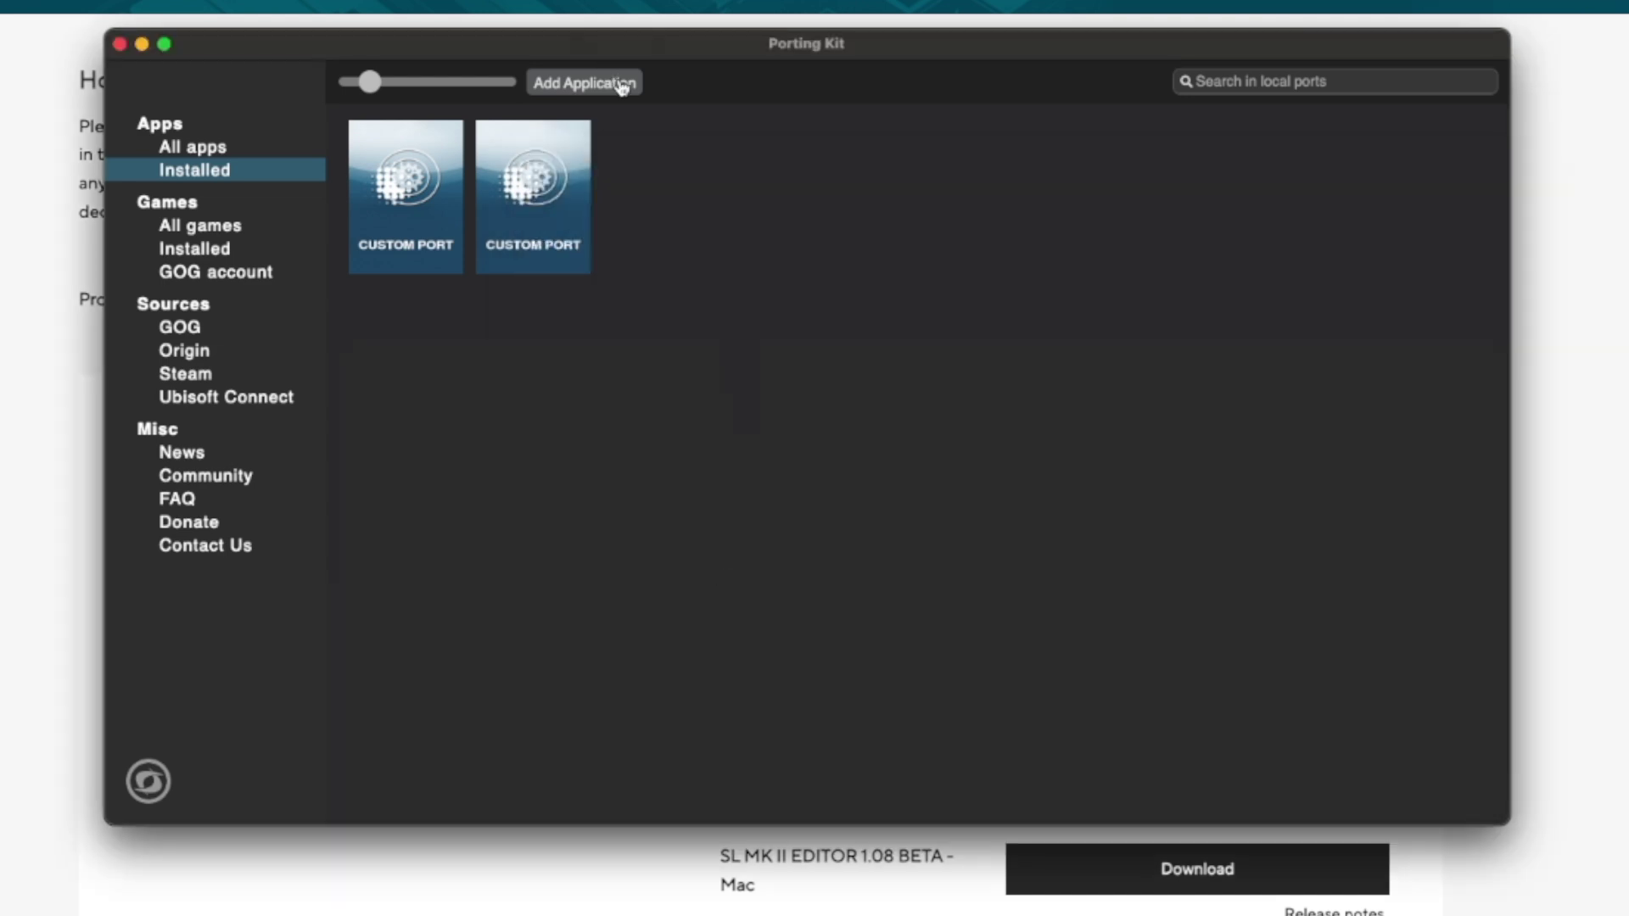
{"action": "left_click", "coordinate": [620, 84]}
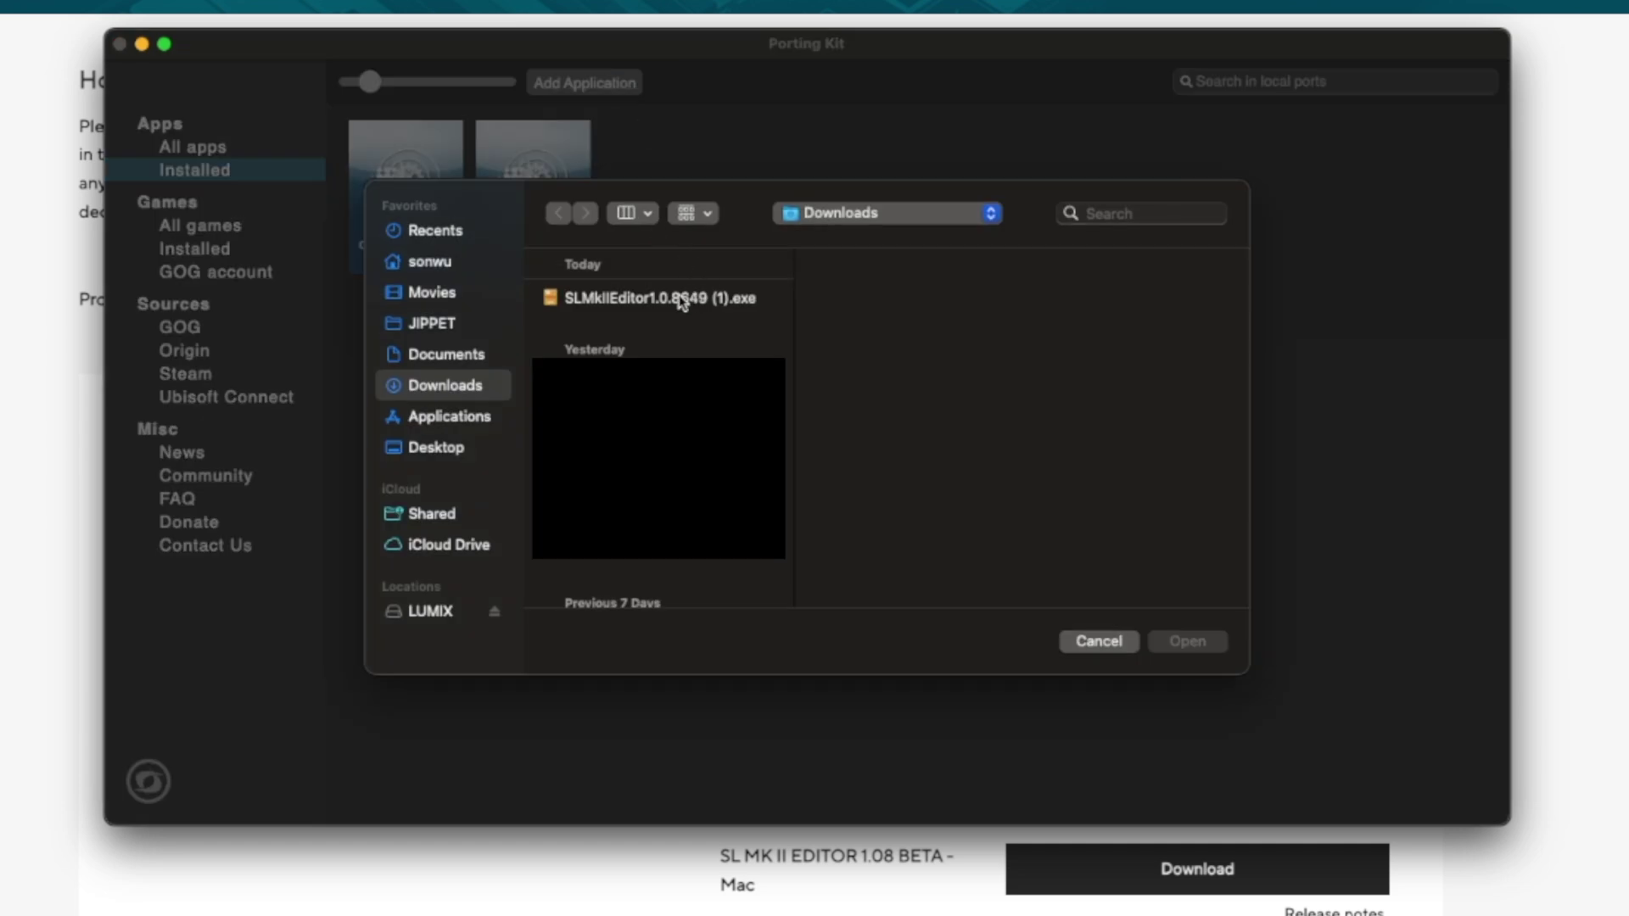
- Add SLMkIIEditor1.0.8649 (1).exe from Downloads as a new custom port named DEMO
{"action": "left_click", "coordinate": [677, 297]}
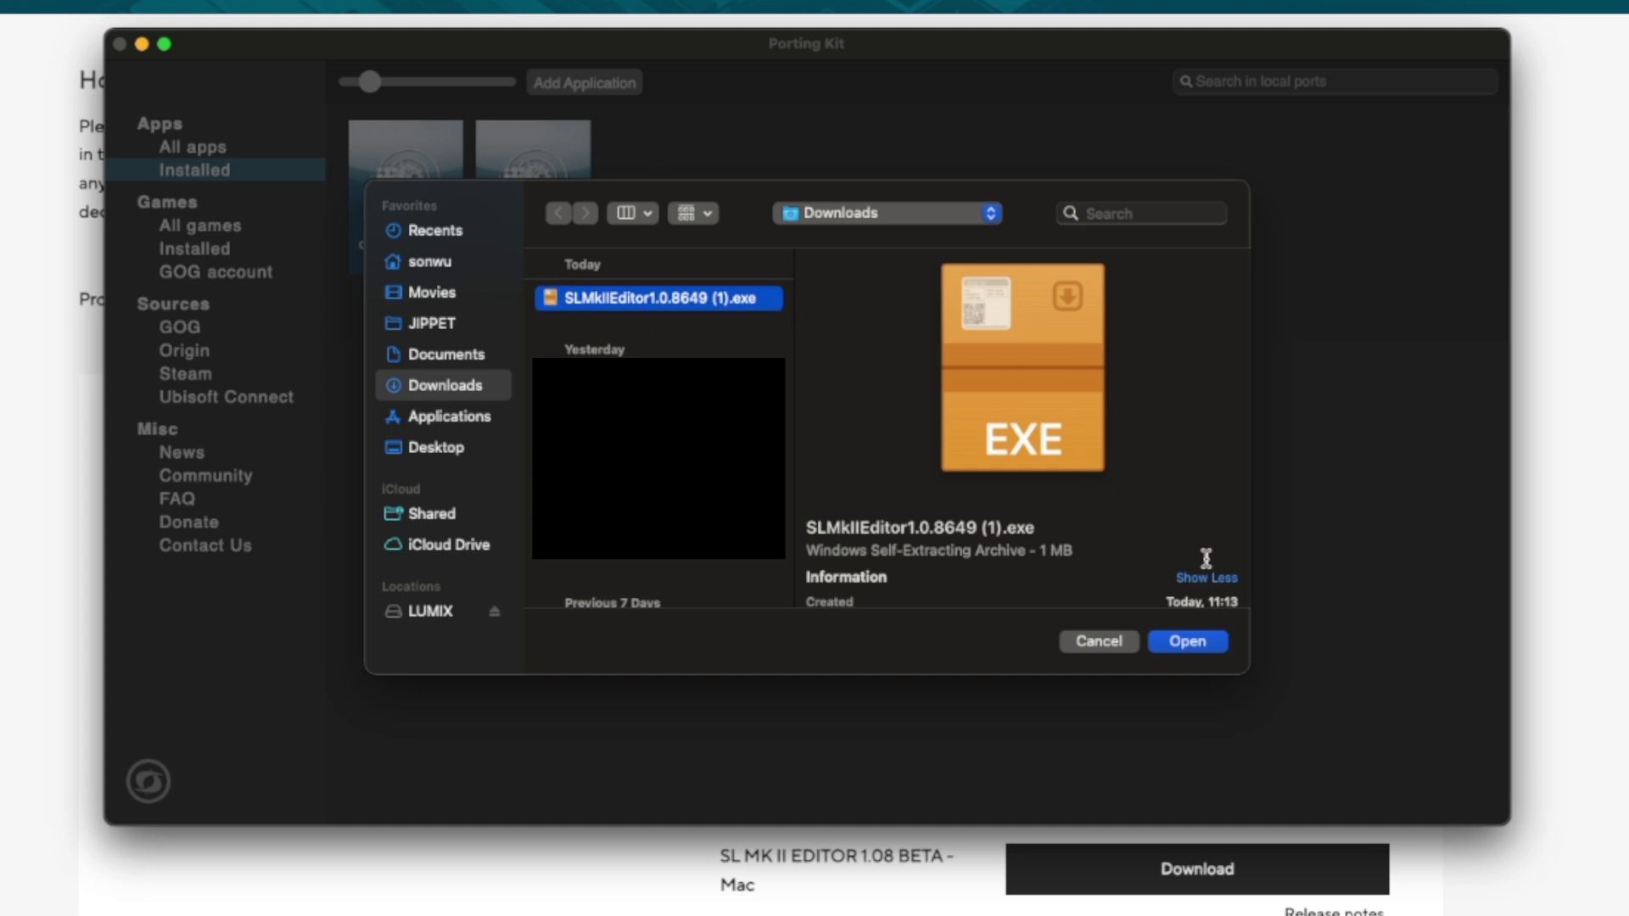
{"action": "left_click", "coordinate": [1207, 647]}
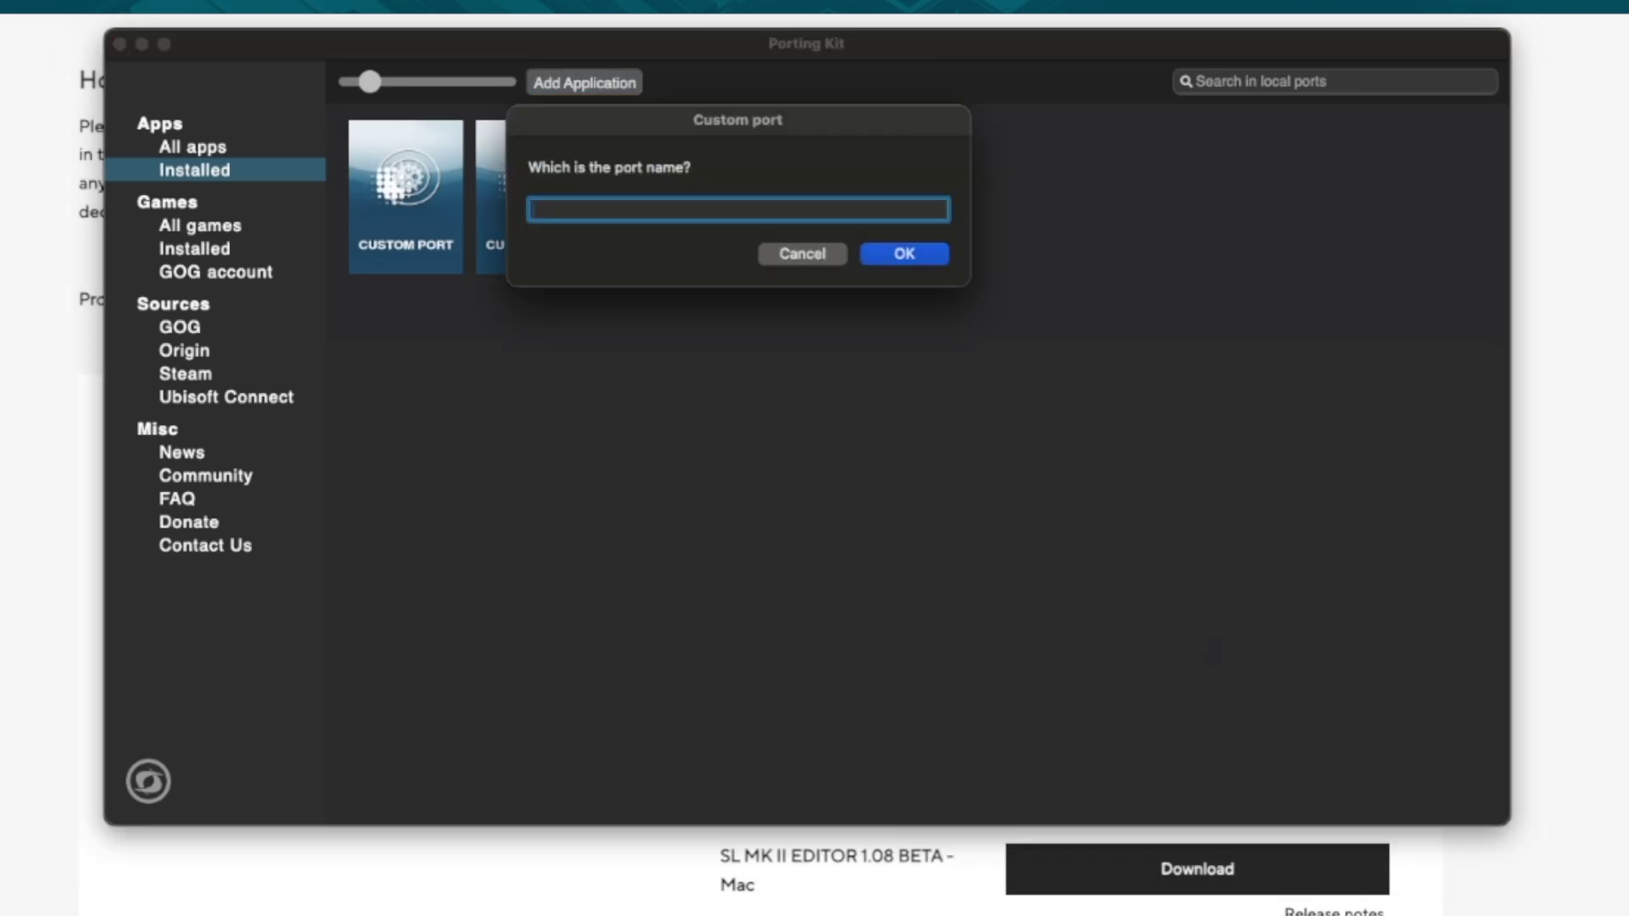
{"action": "type", "text": "DEMO"}
{"action": "left_click", "coordinate": [883, 254]}
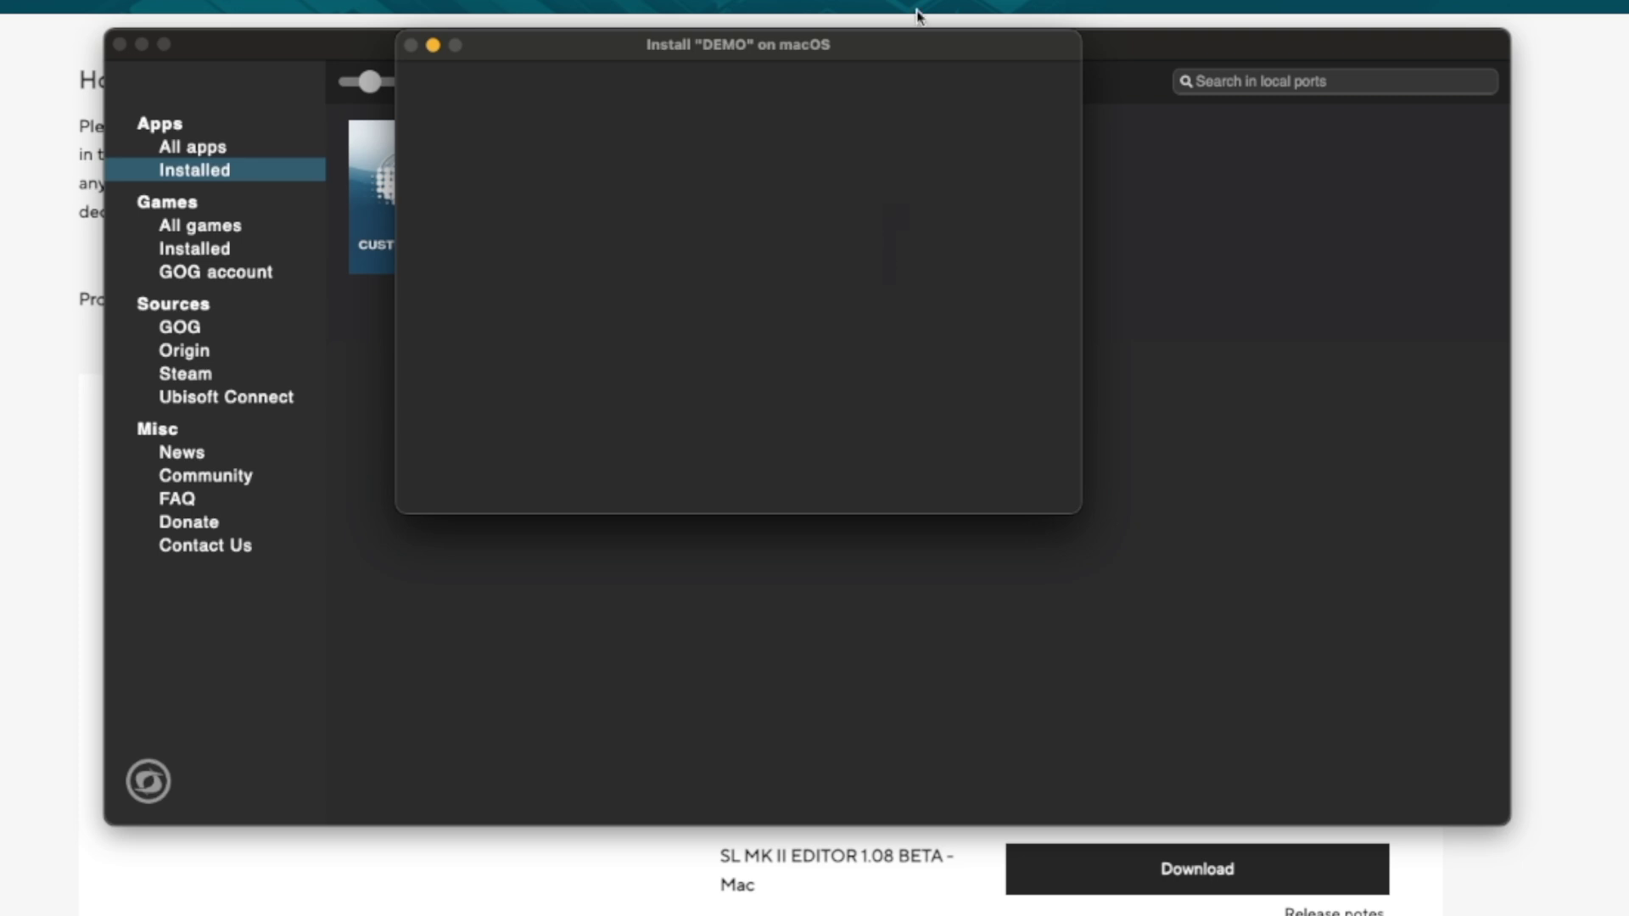
- Advance the Install DEMO wizard and accept the license agreement
{"action": "left_click_drag", "start_coordinate": [920, 44], "coordinate": [921, 156]}
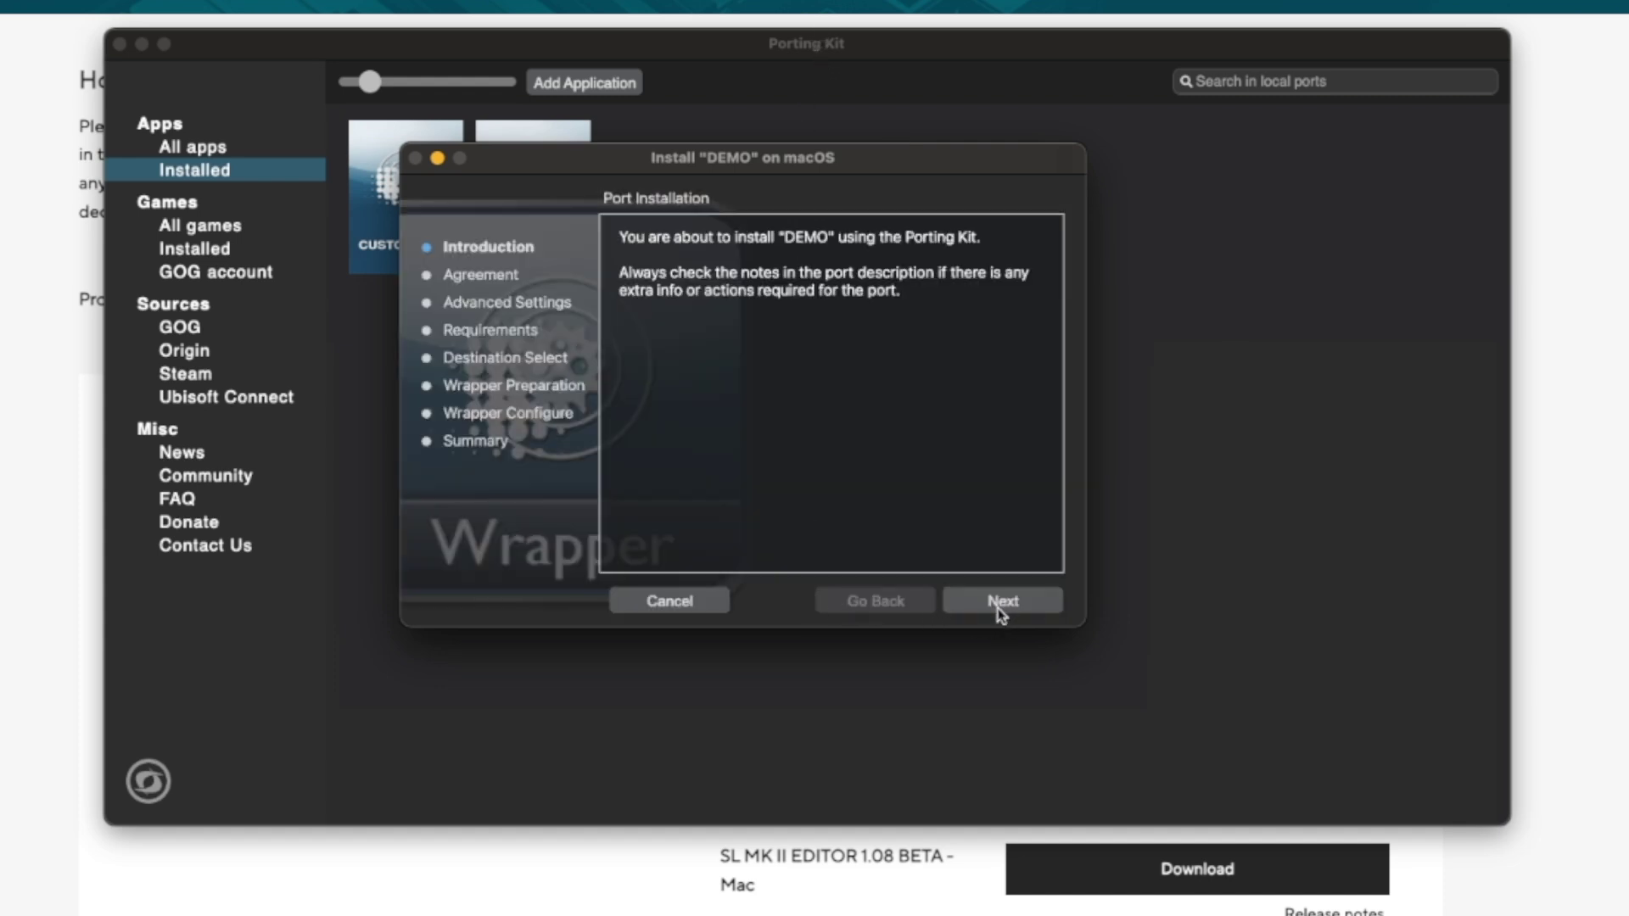
{"action": "left_click", "coordinate": [991, 603]}
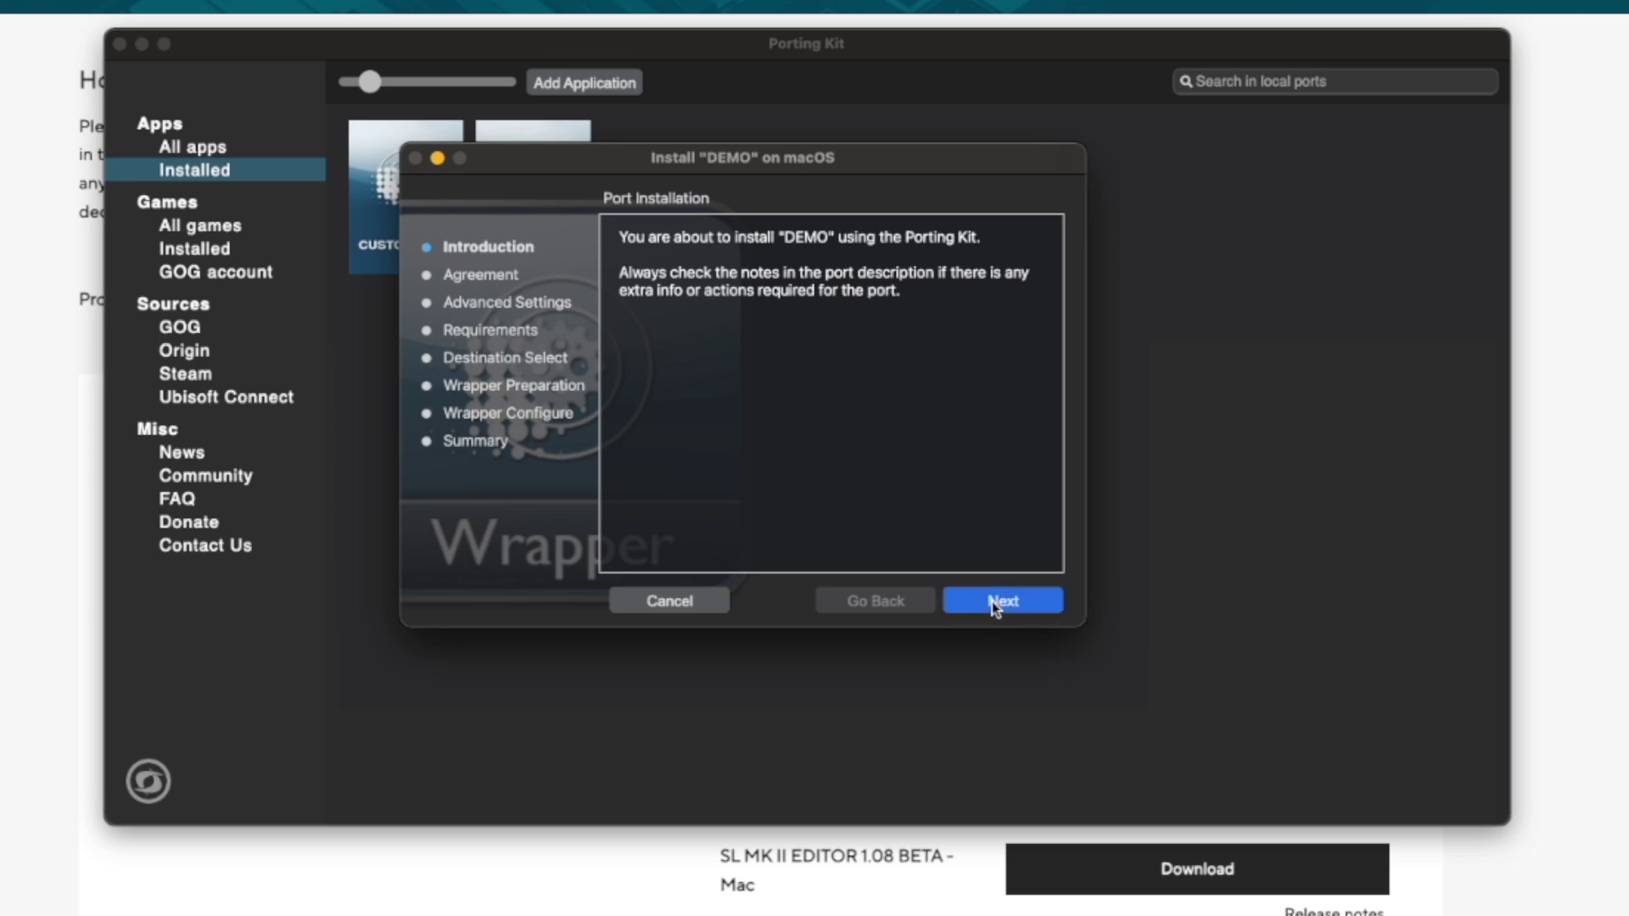
{"action": "scroll", "coordinate": [964, 432], "scroll_direction": "down", "scroll_amount": 10}
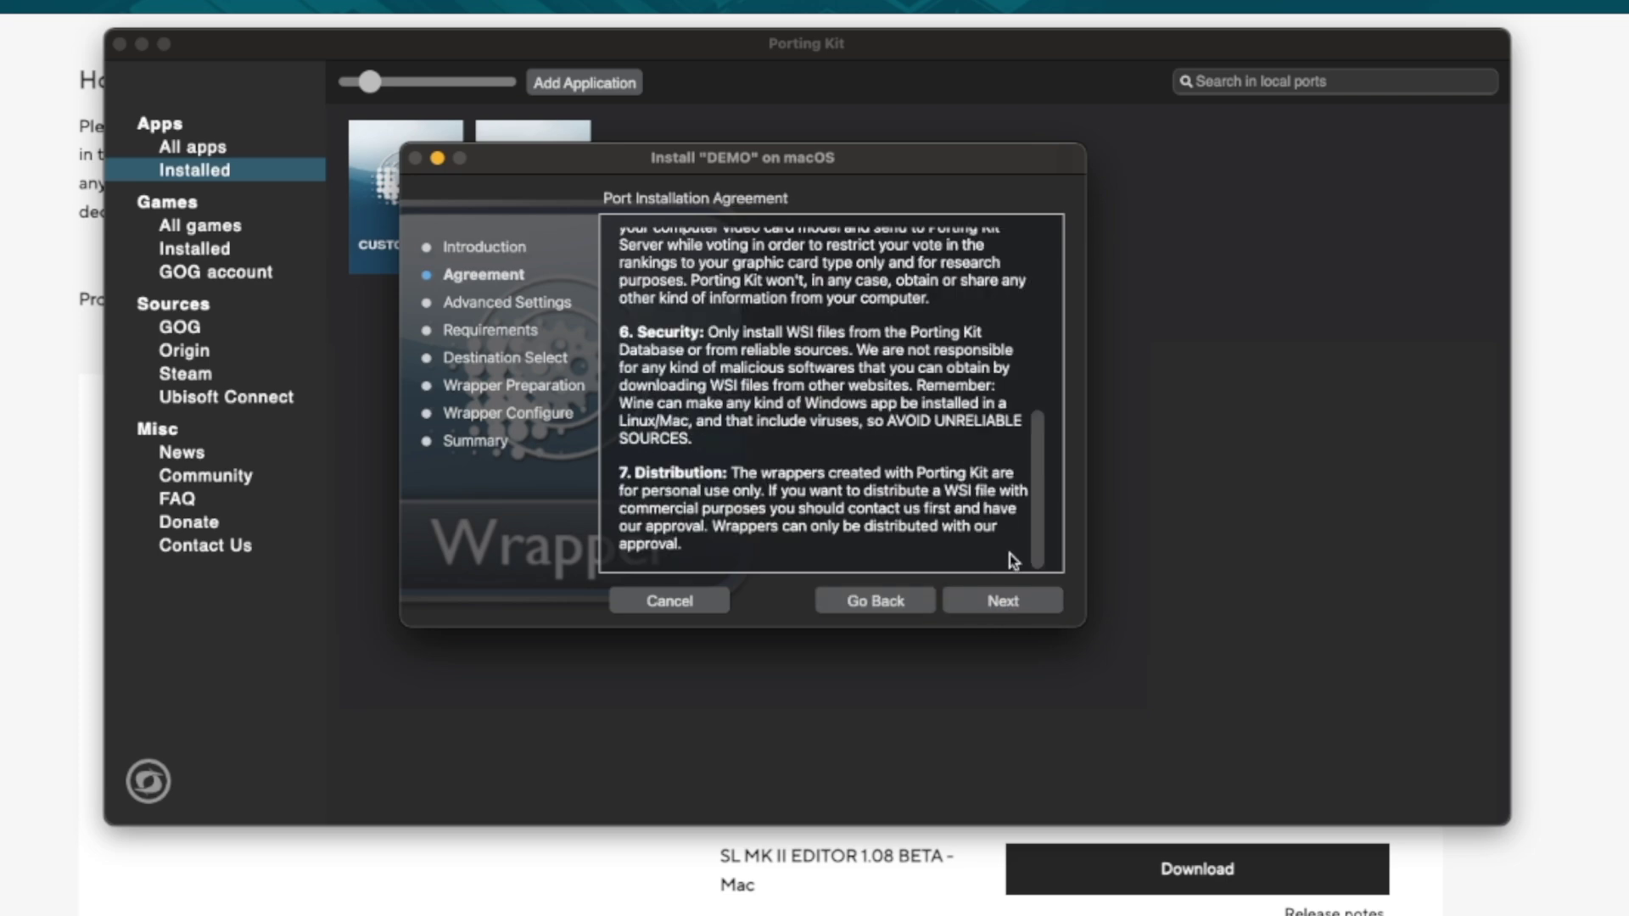
{"action": "left_click", "coordinate": [1018, 594]}
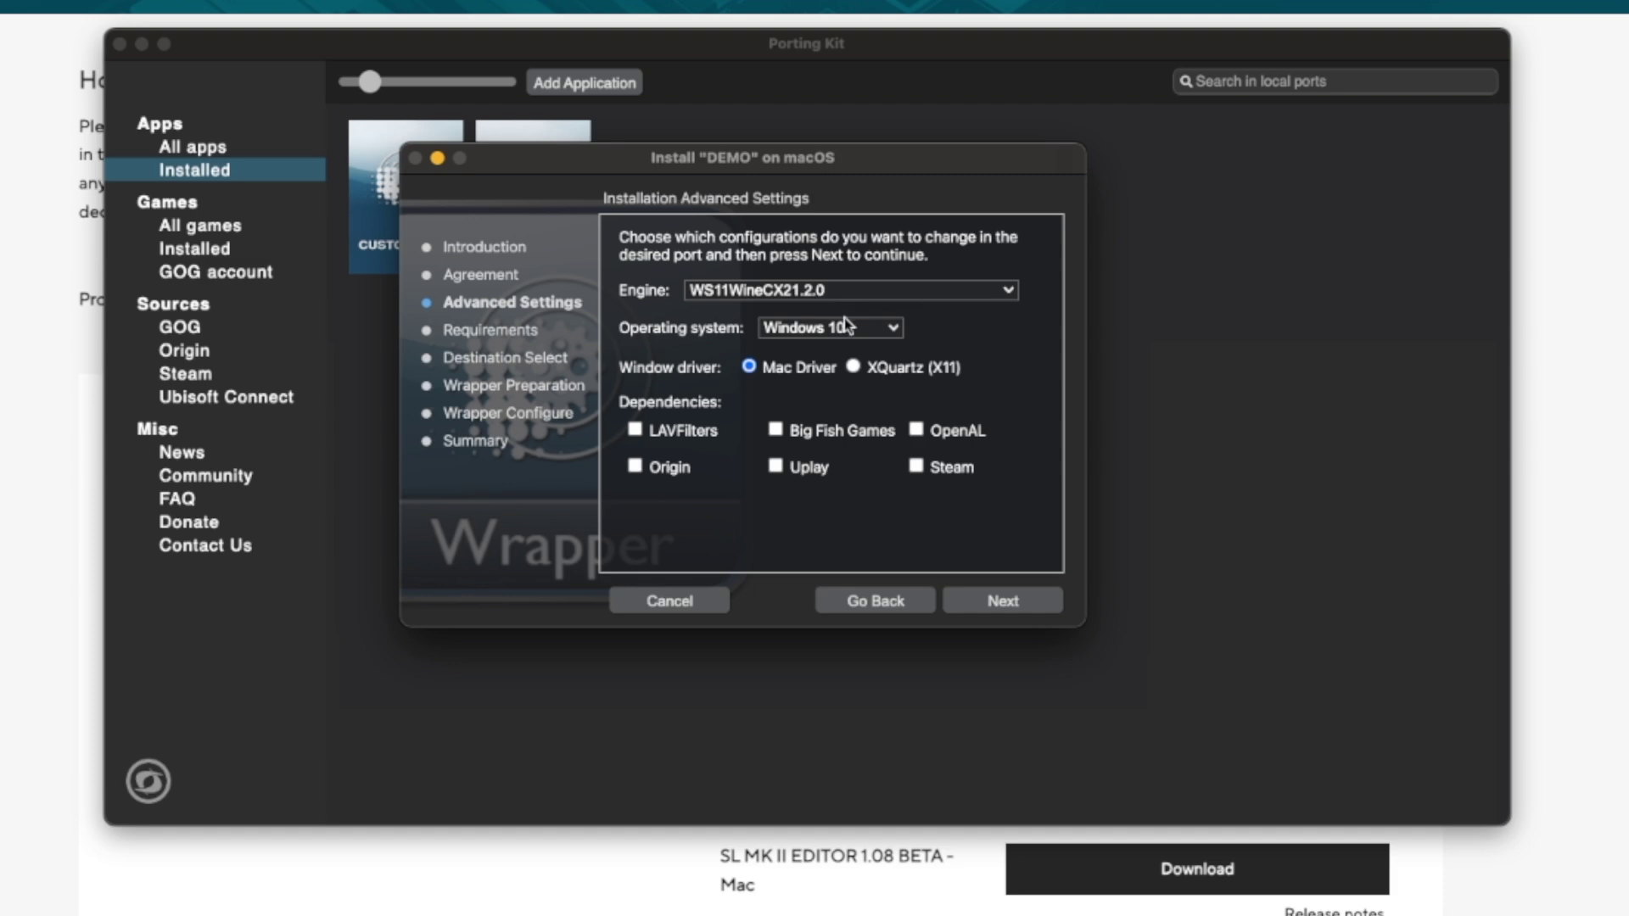
- Set the Windows version to Windows 98 and start installing the DEMO port
{"action": "left_click", "coordinate": [828, 333]}
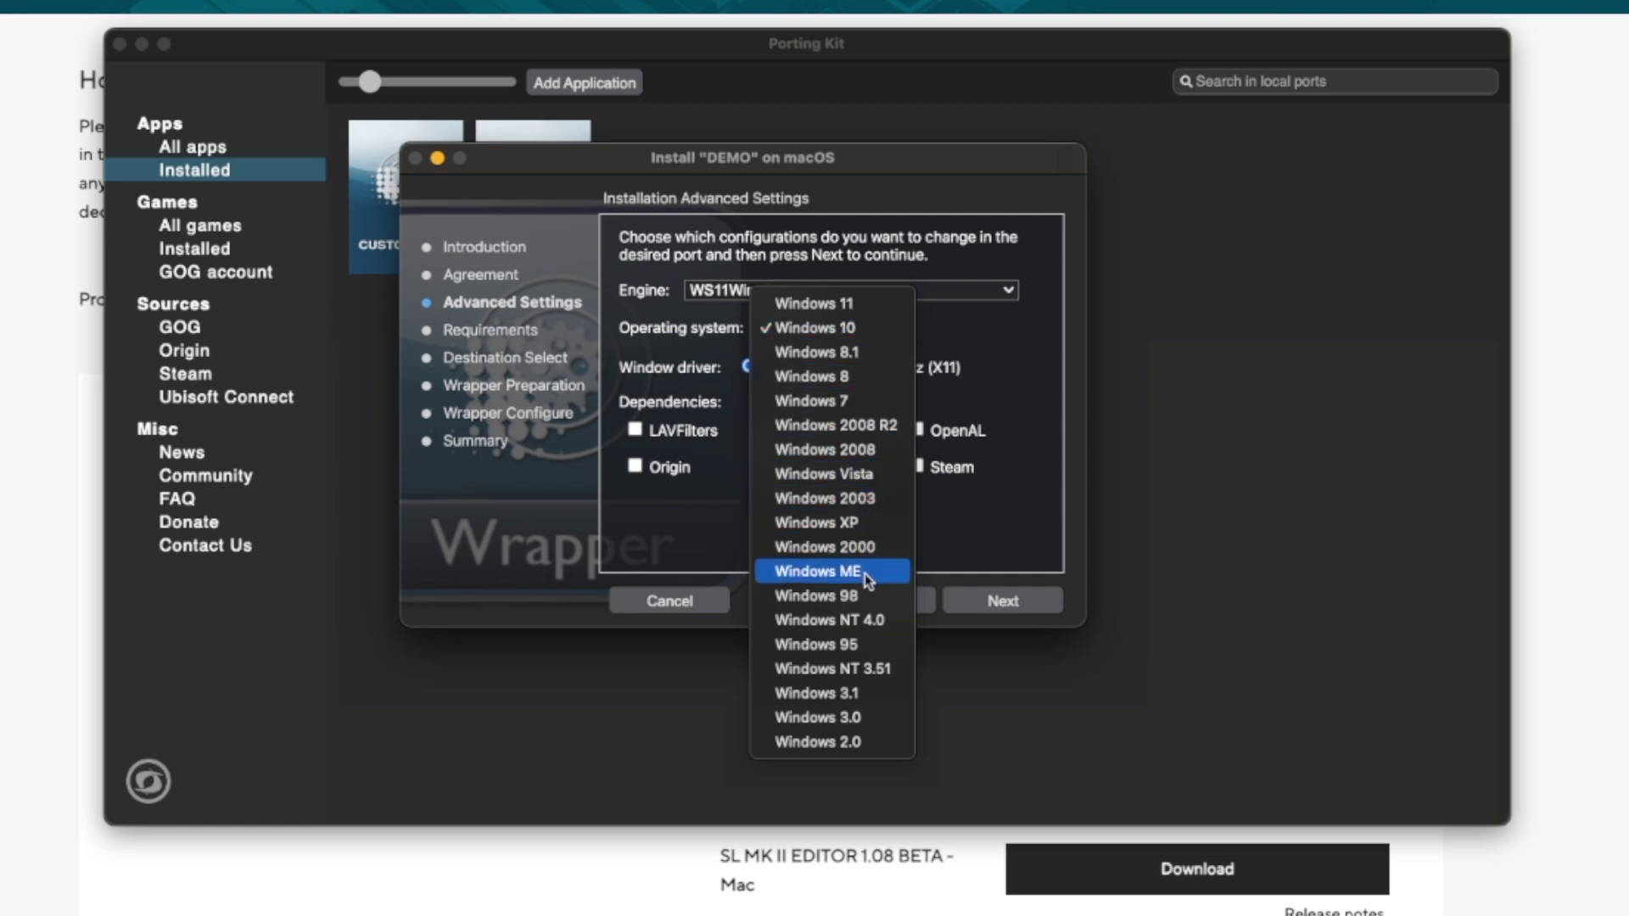
{"action": "left_click", "coordinate": [872, 595]}
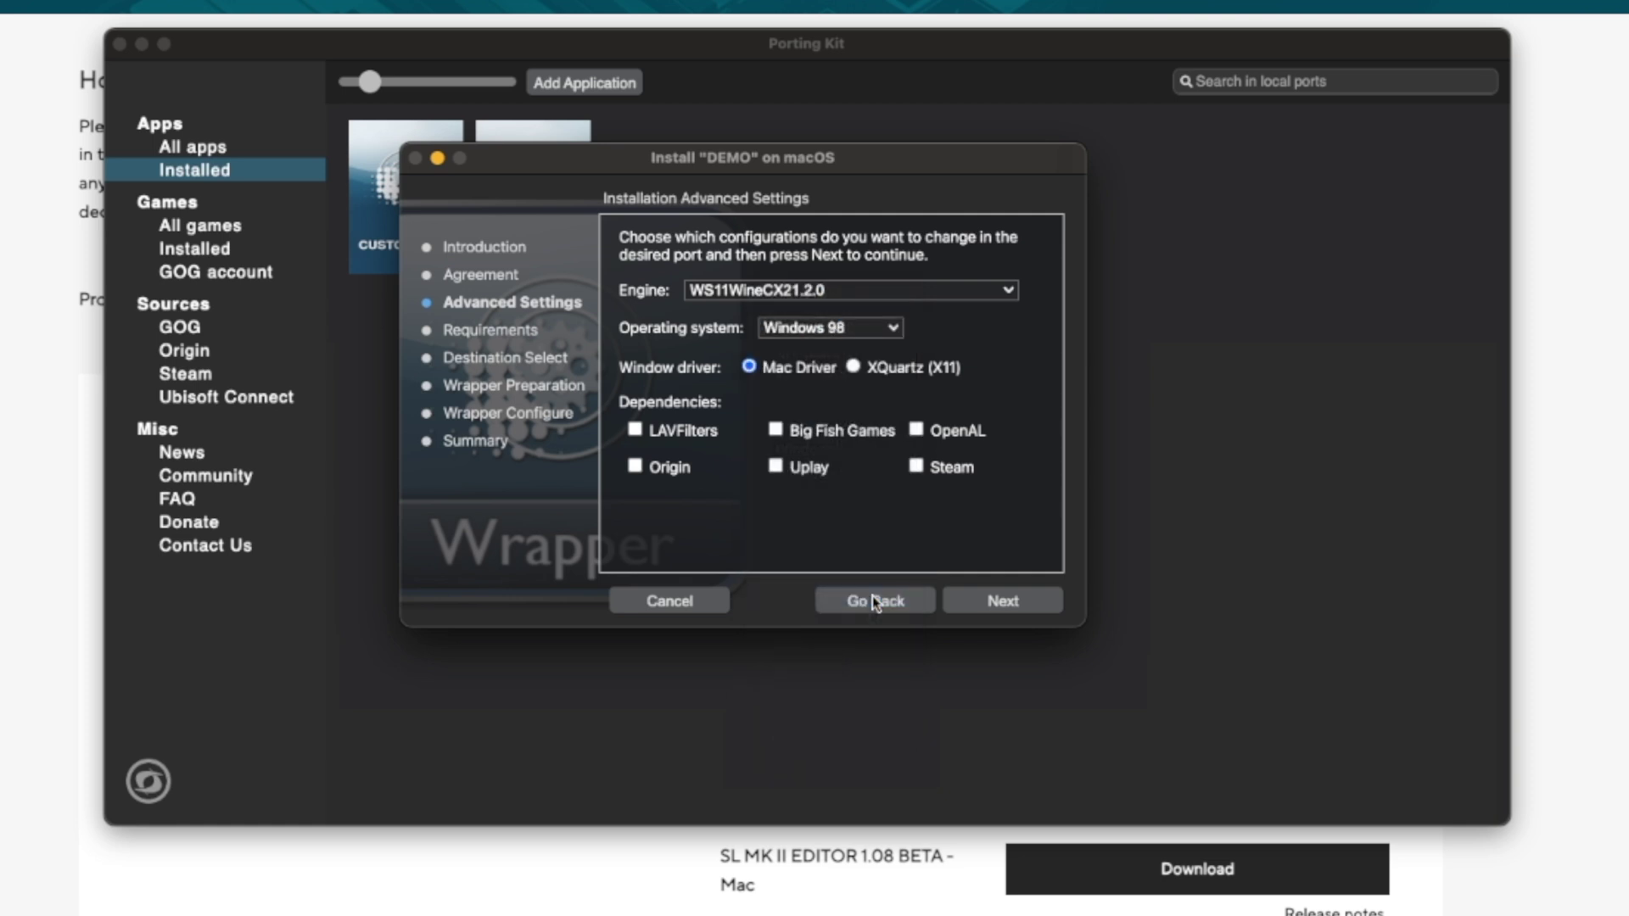
{"action": "left_click", "coordinate": [1021, 602]}
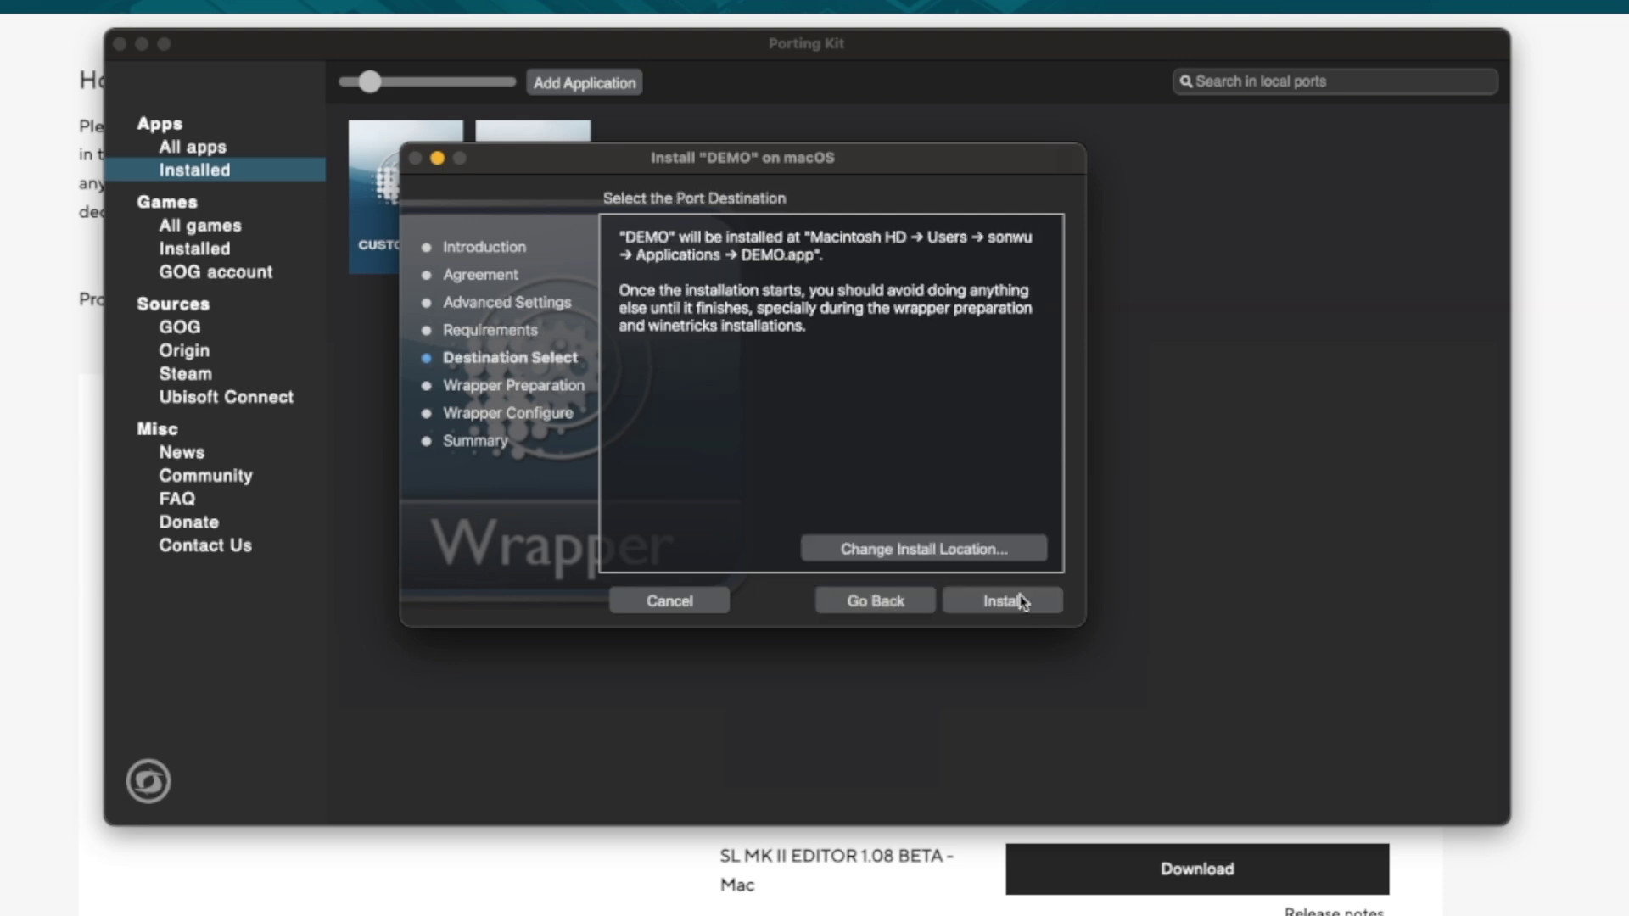
{"action": "left_click", "coordinate": [1020, 601]}
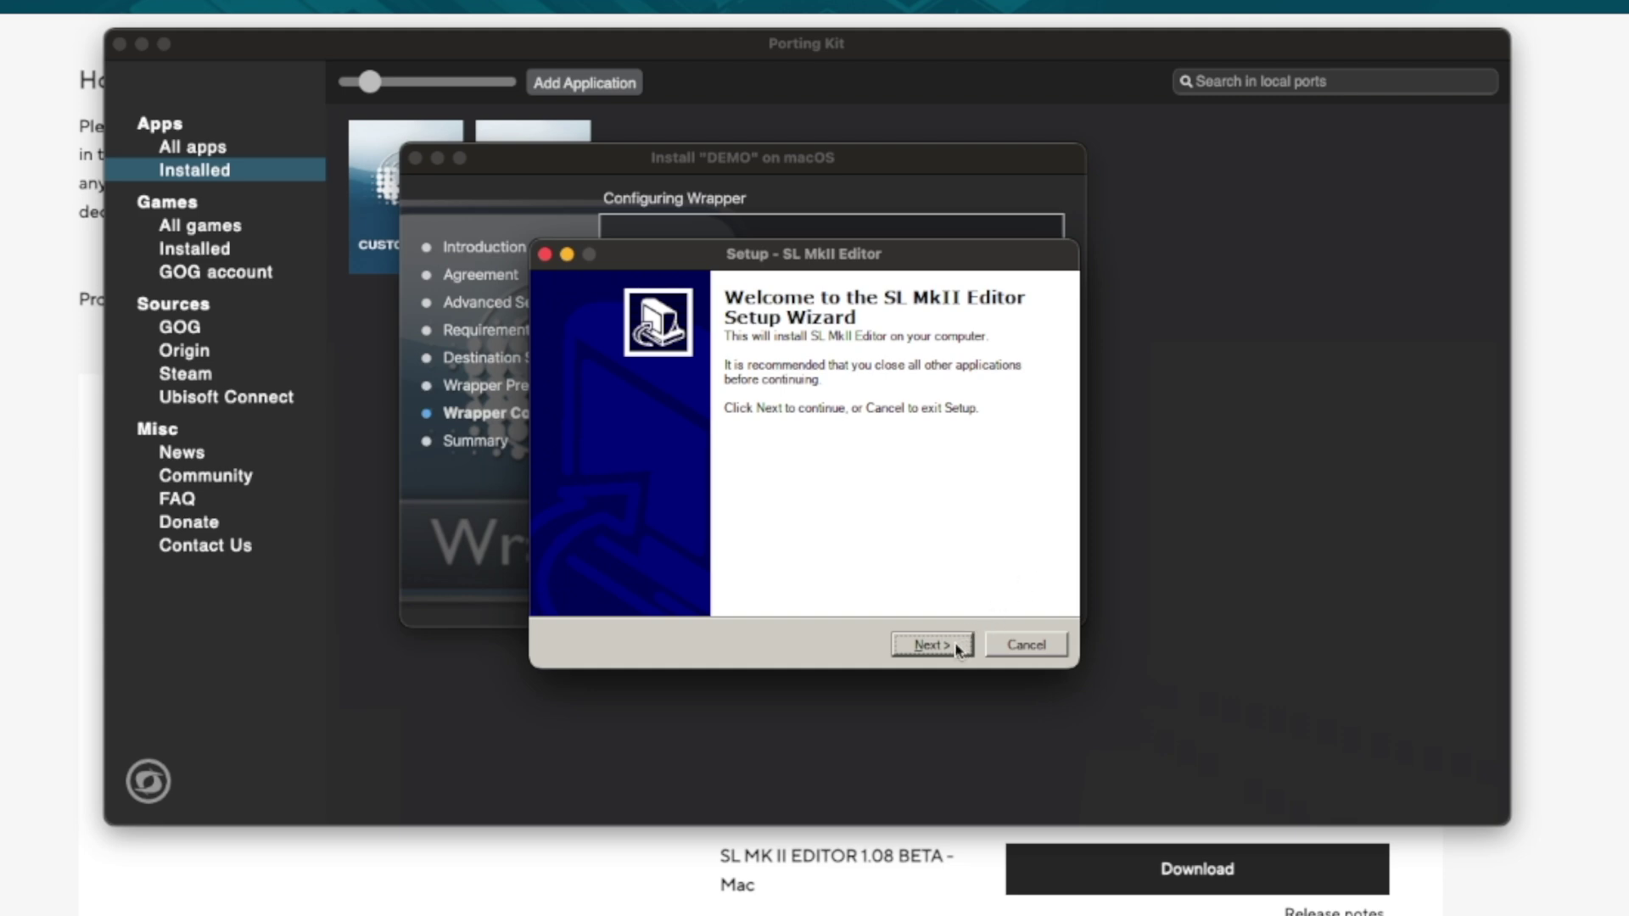
- Run the SL MkII Editor setup with the default install and Start Menu folders to completion
{"action": "left_click", "coordinate": [931, 644]}
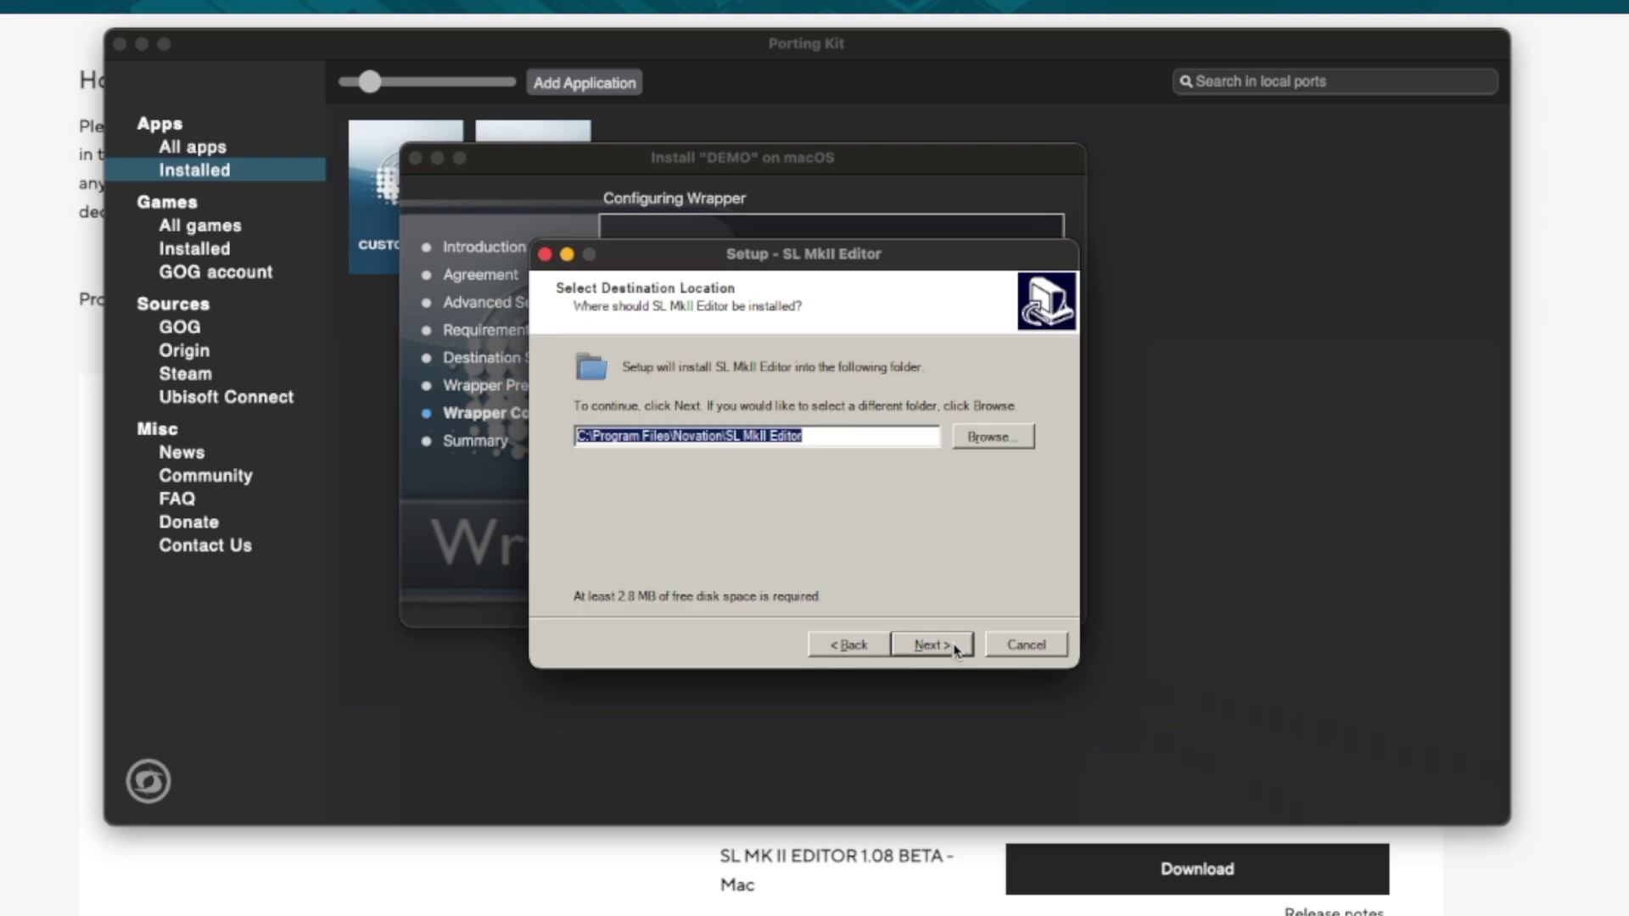
{"action": "left_click", "coordinate": [931, 645]}
{"action": "left_click", "coordinate": [931, 645]}
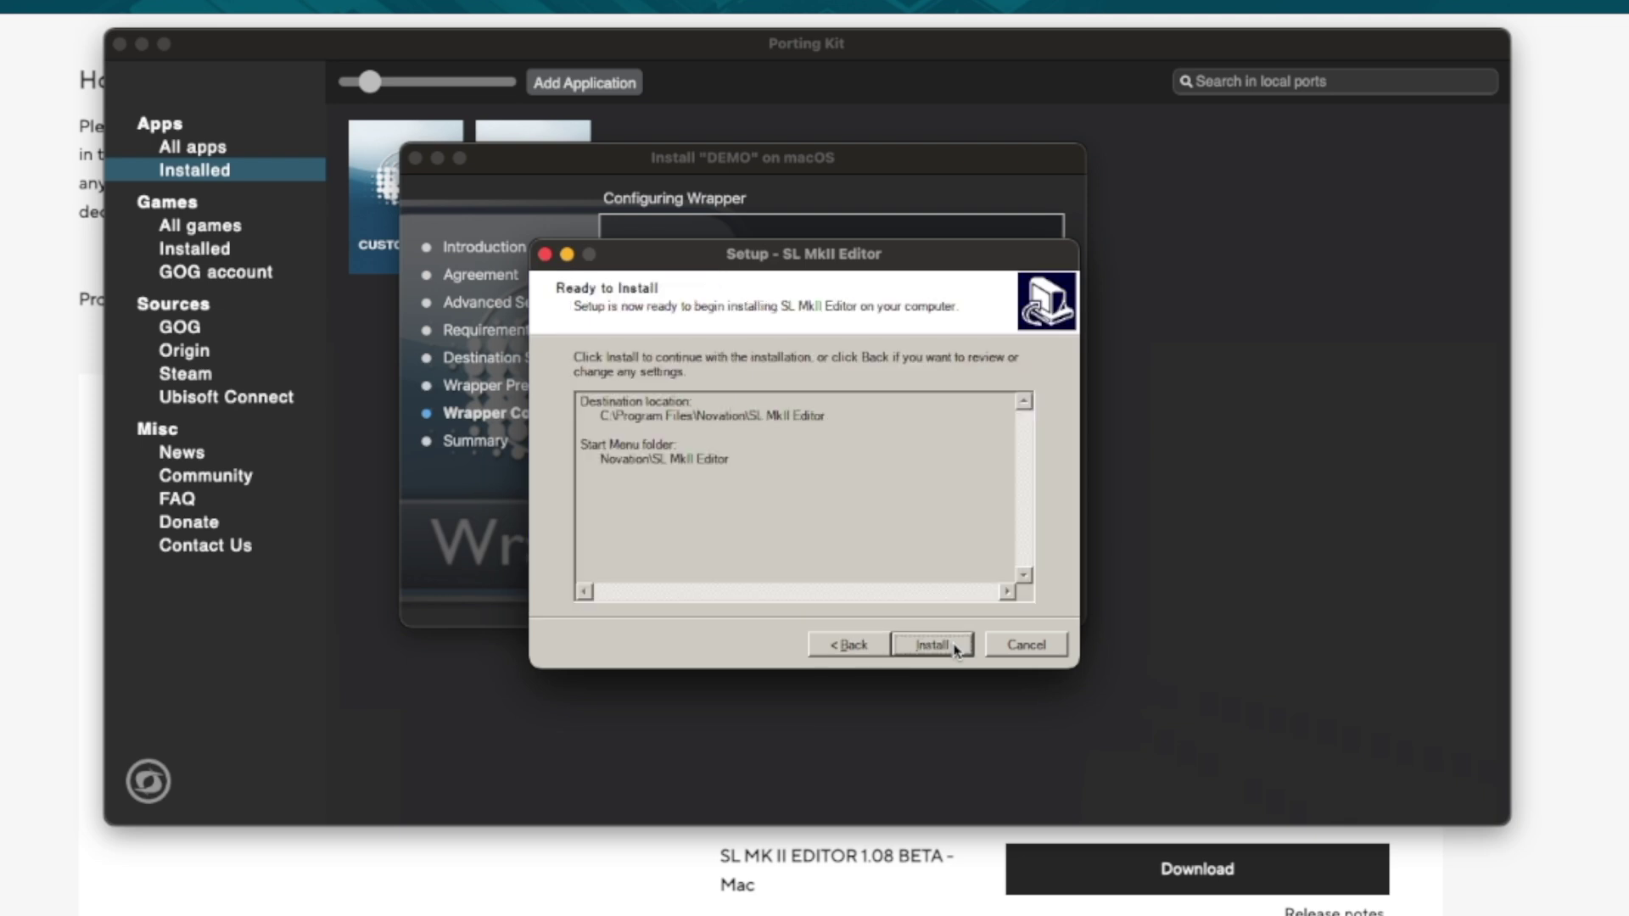
{"action": "left_click", "coordinate": [933, 646]}
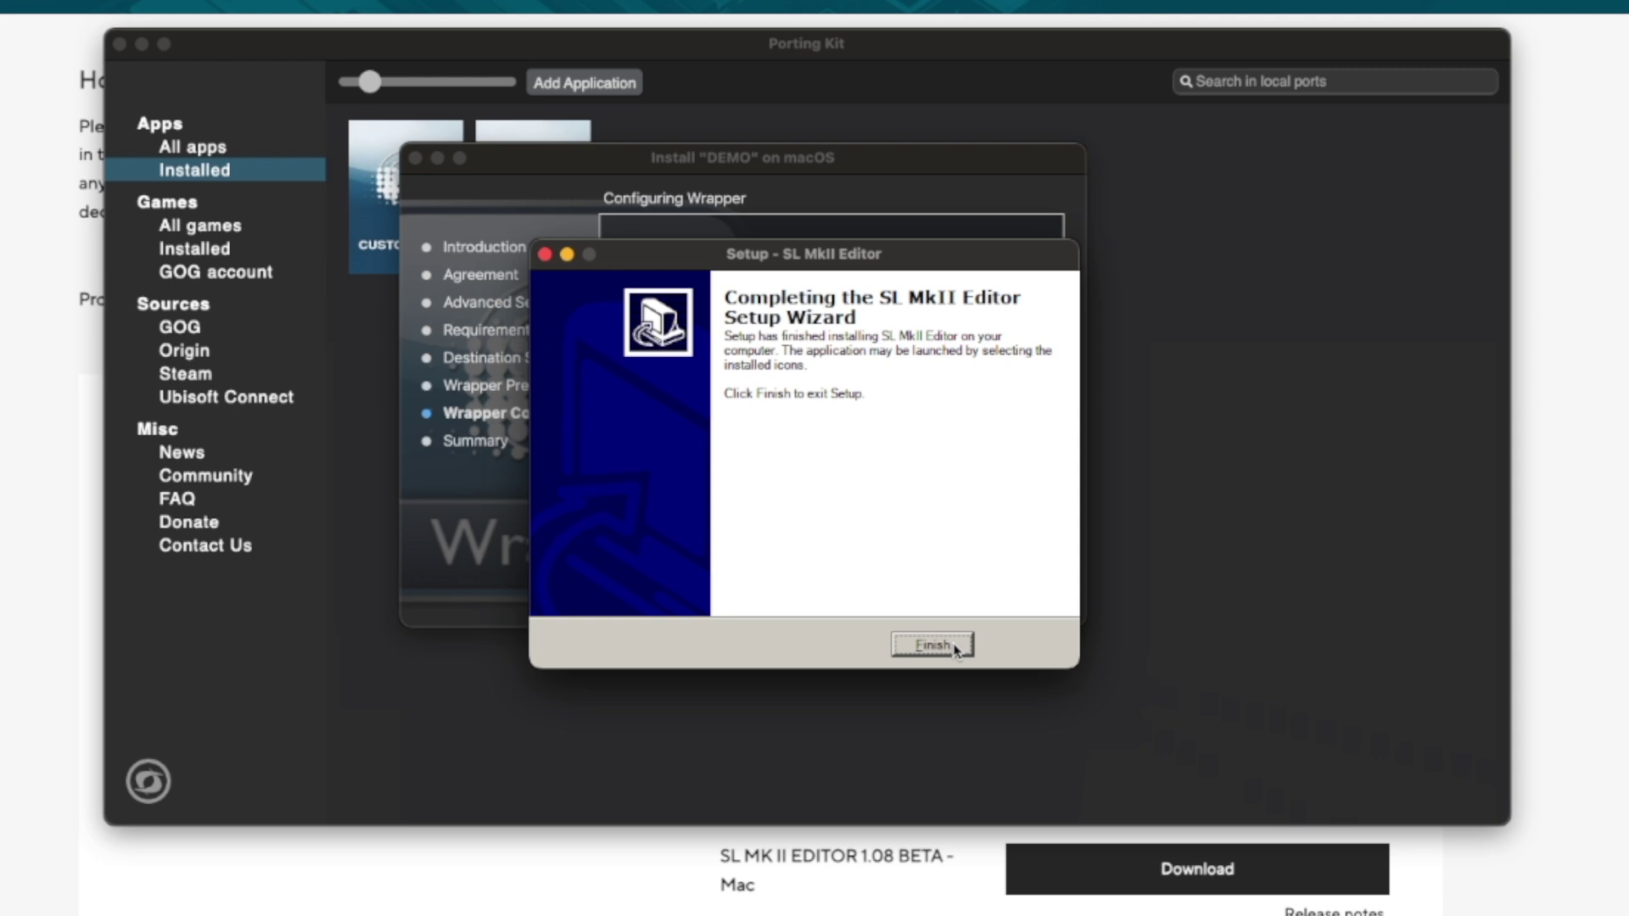
{"action": "left_click", "coordinate": [933, 646]}
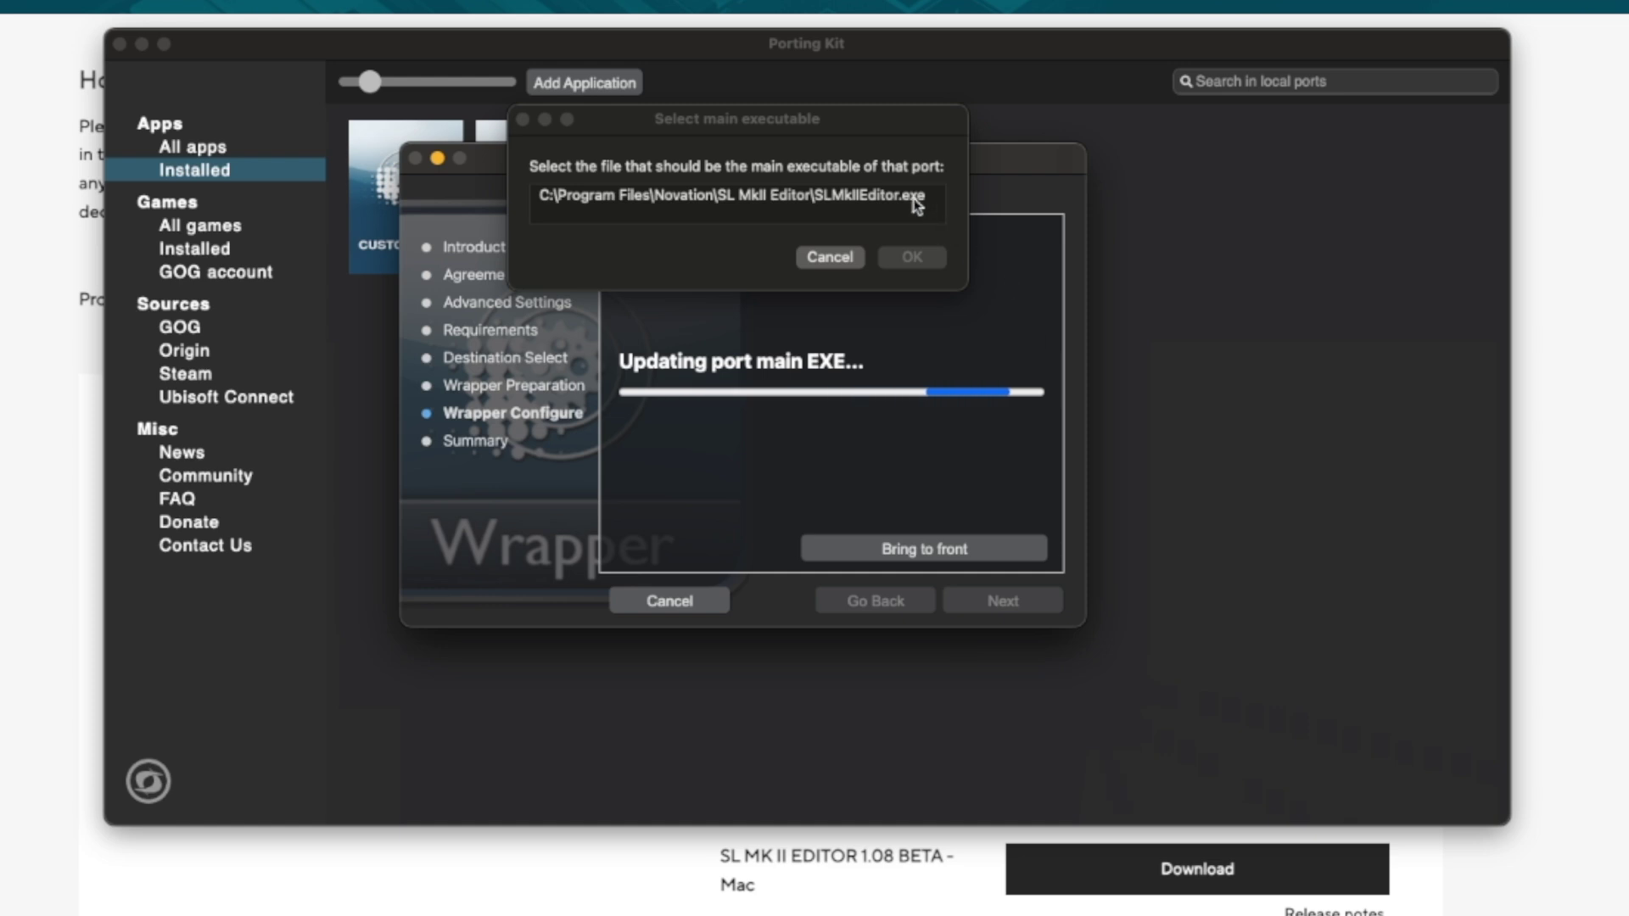
- Set SLMkIIEditor.exe as DEMO's main executable and close the successful installation summary
{"action": "left_click", "coordinate": [821, 199]}
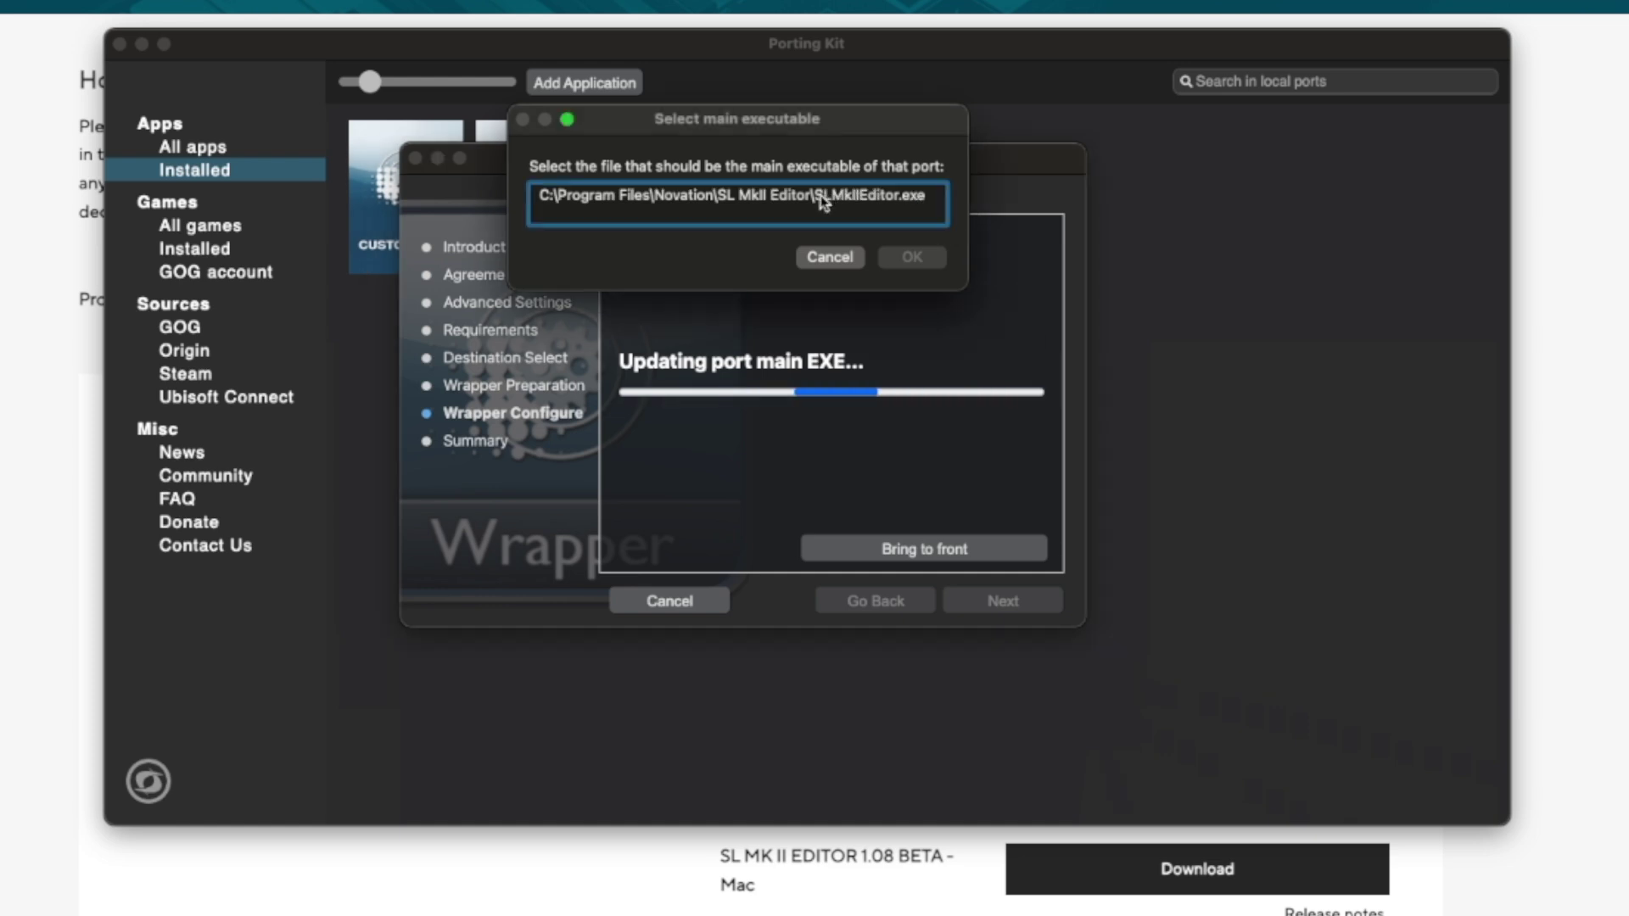
{"action": "triple_click", "coordinate": [821, 197]}
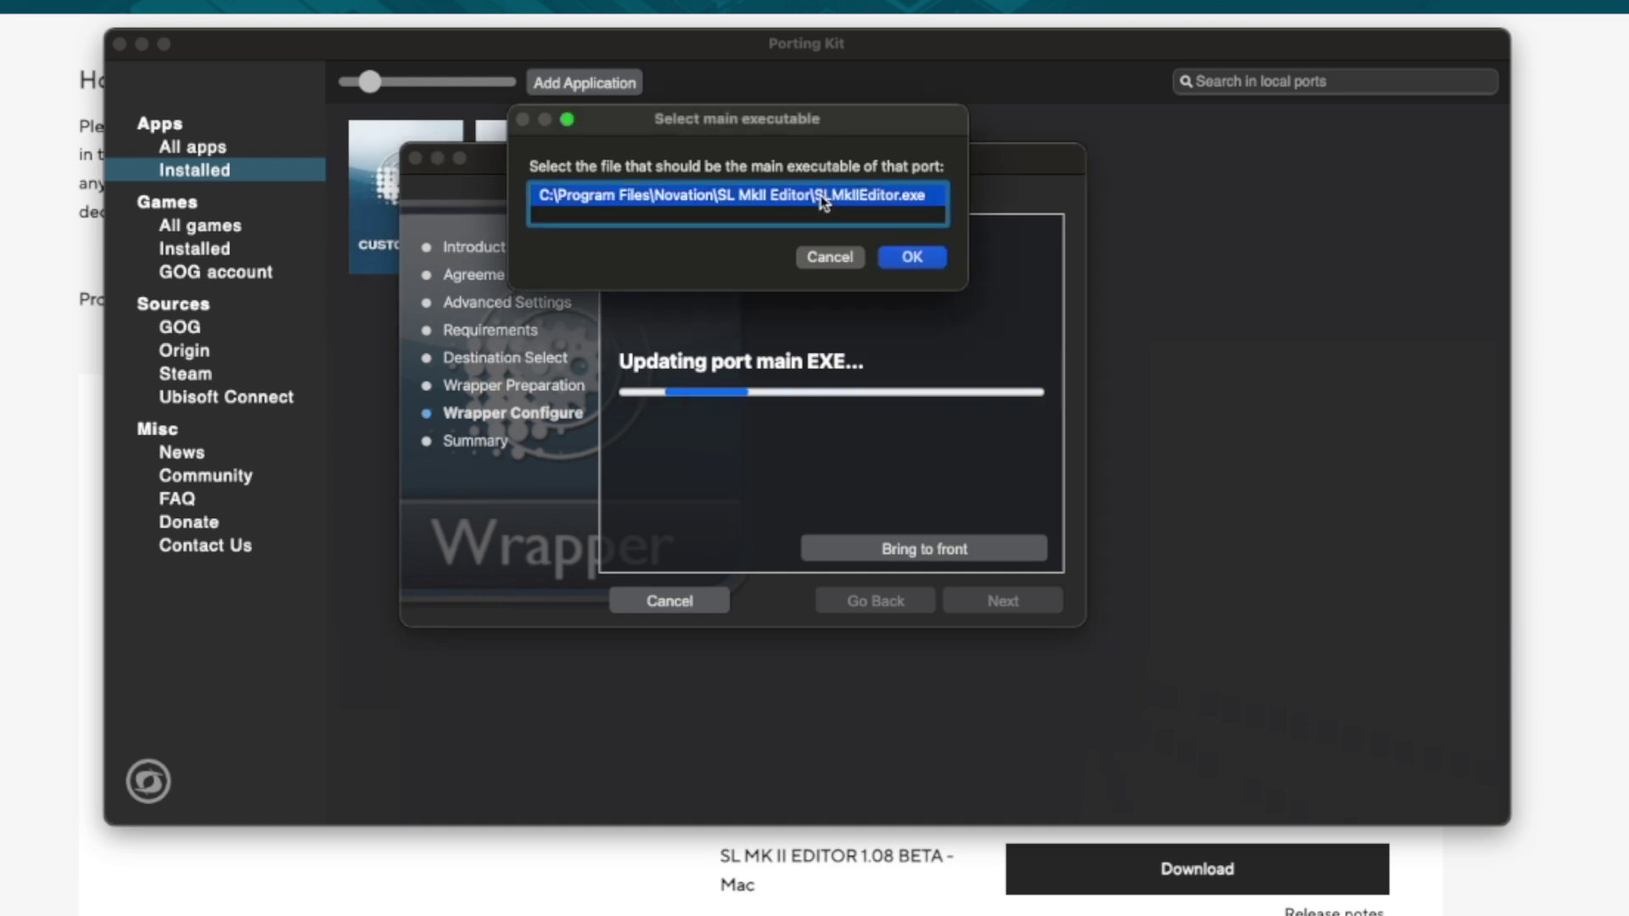
{"action": "left_click", "coordinate": [913, 258]}
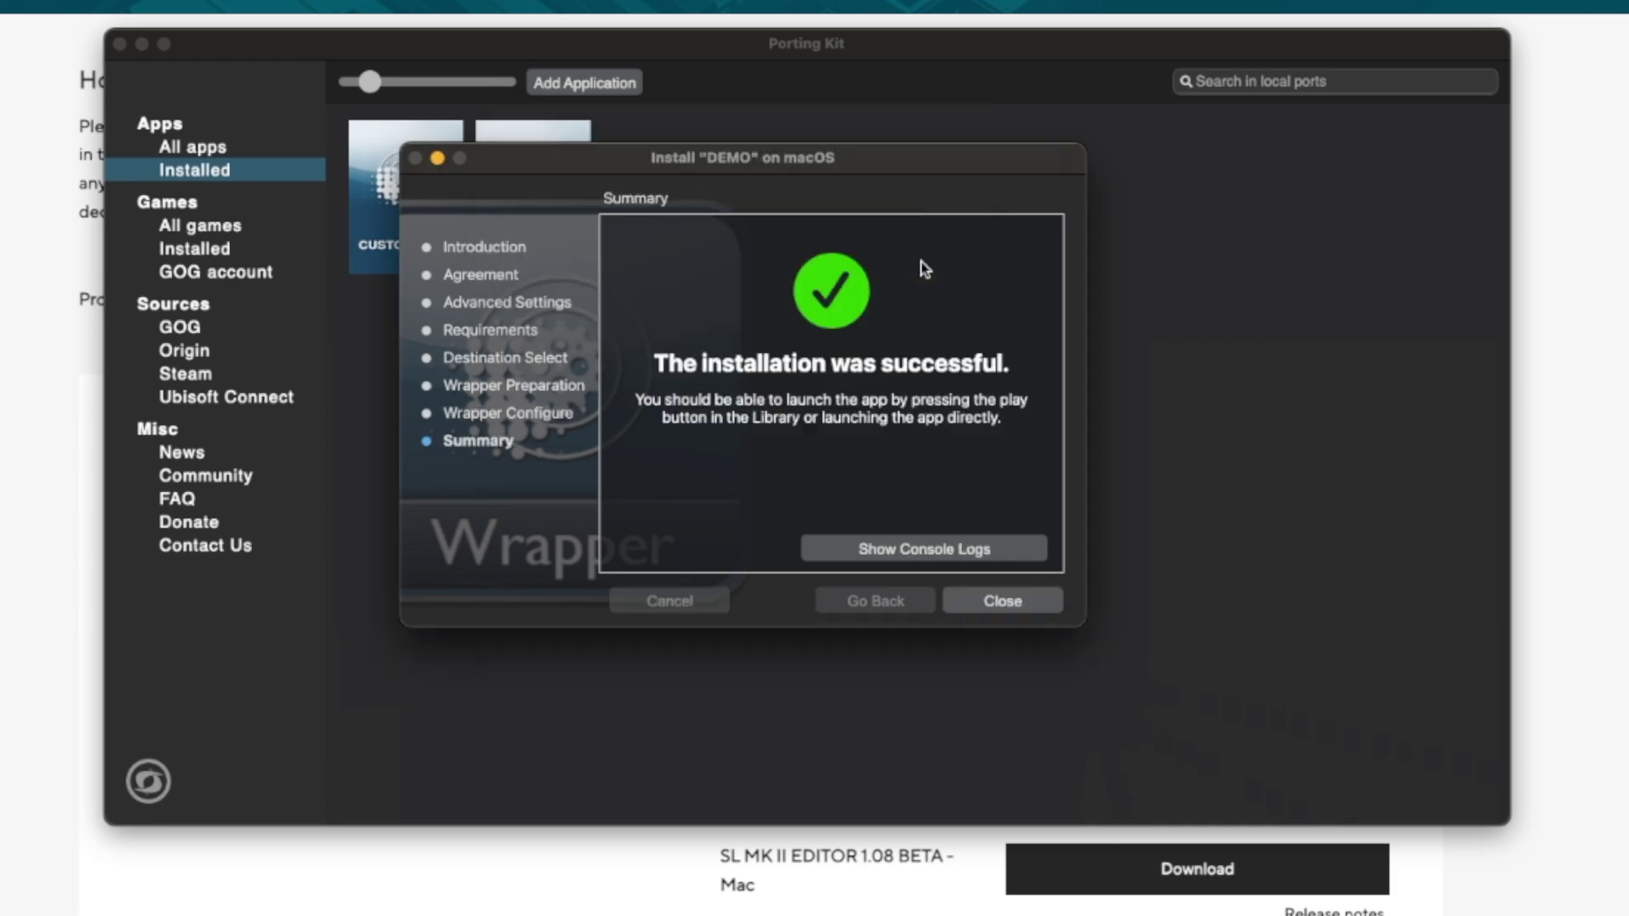
{"action": "left_click", "coordinate": [1003, 601]}
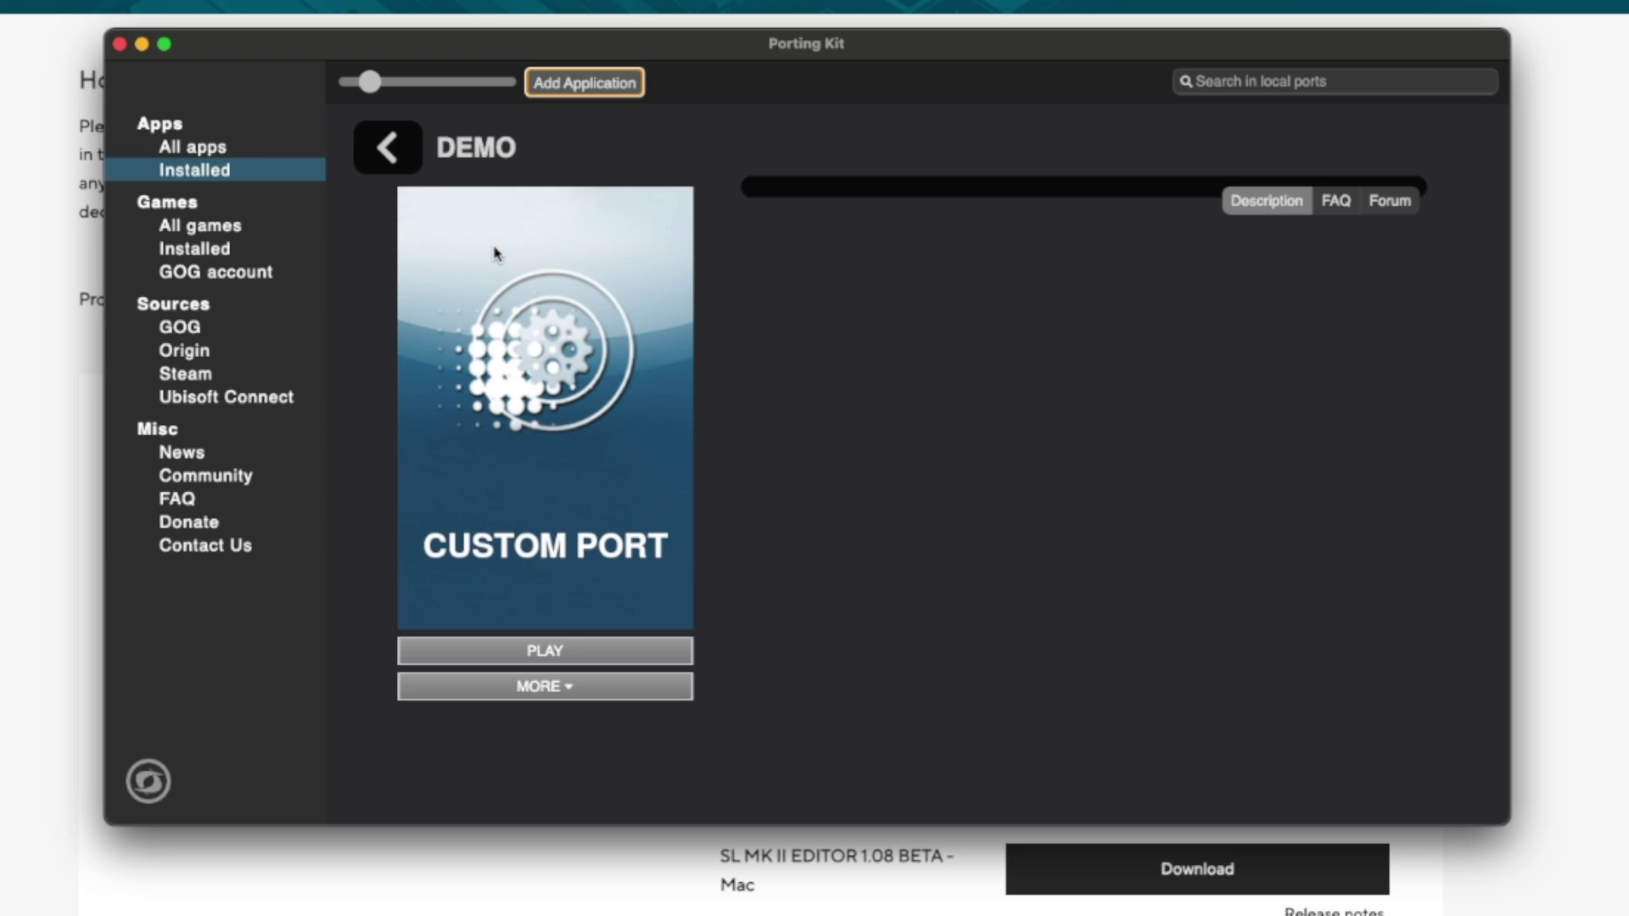
{"action": "left_click", "coordinate": [416, 151]}
- Launch the DEMO port, allow microphone access, and choose to create a new template
{"action": "mouse_move", "coordinate": [715, 249]}
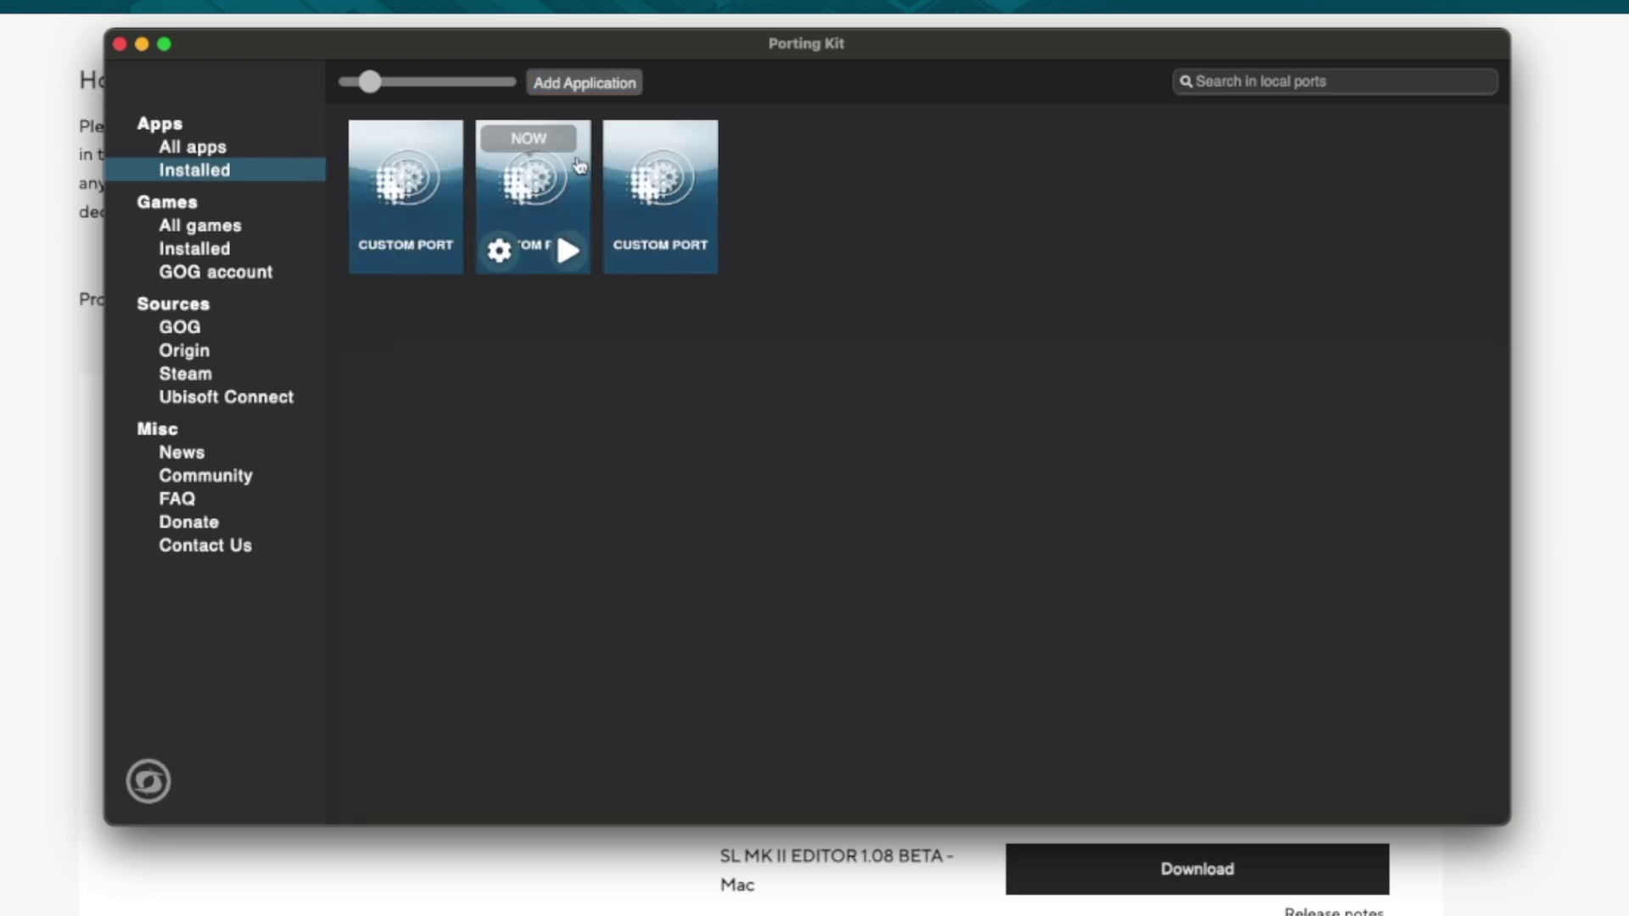
{"action": "mouse_move", "coordinate": [433, 202]}
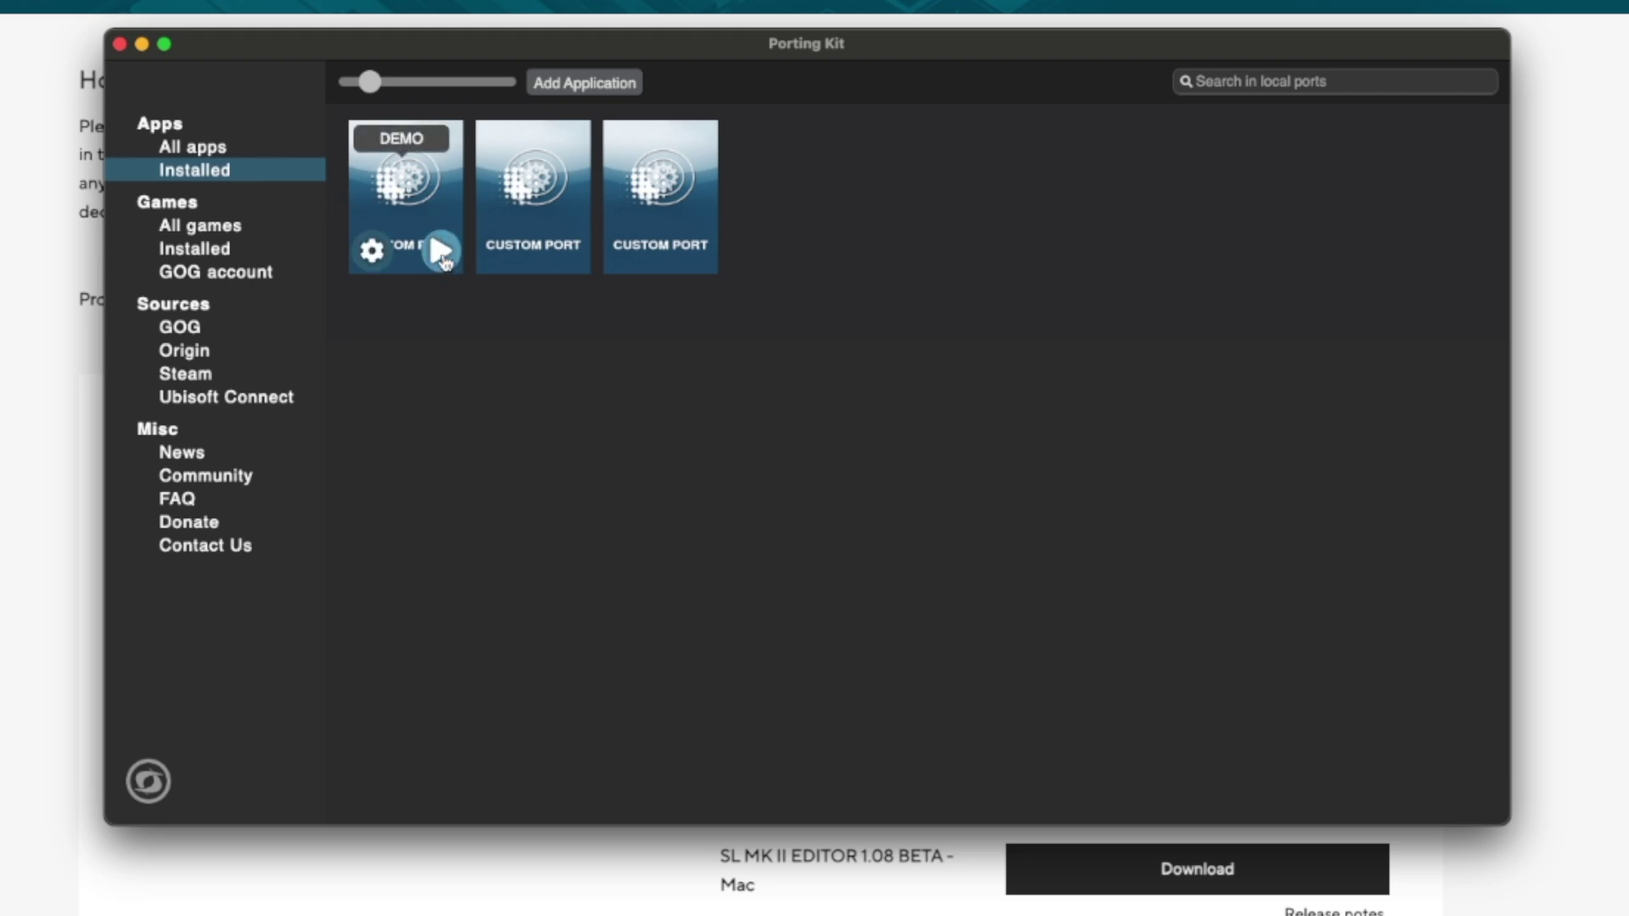
{"action": "left_click", "coordinate": [441, 251]}
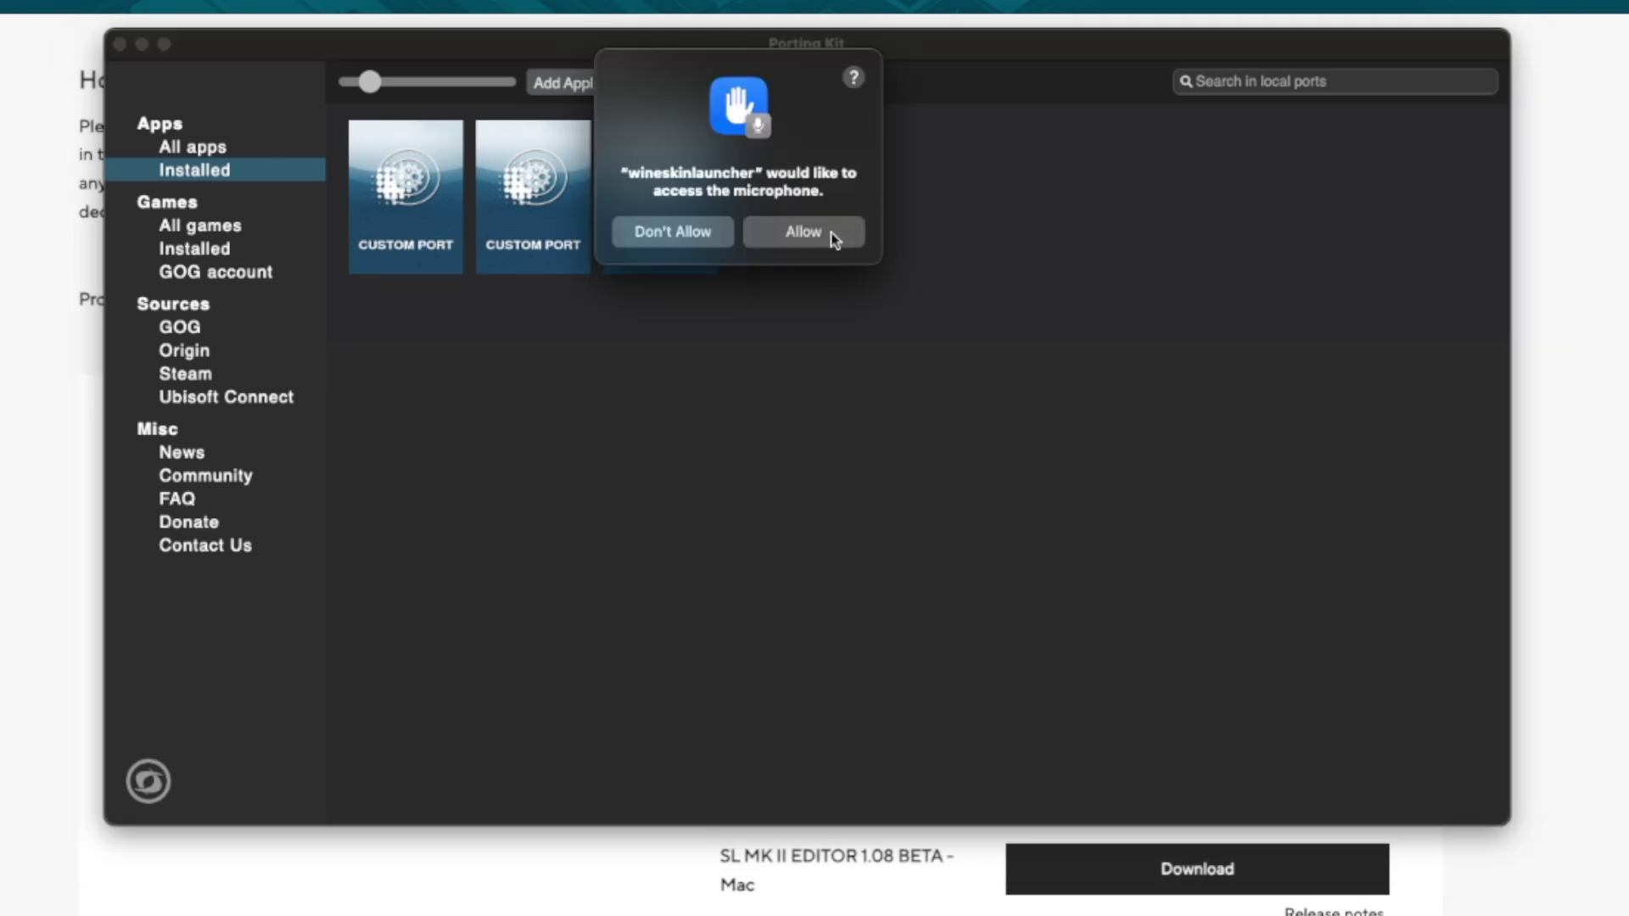
{"action": "left_click", "coordinate": [803, 232]}
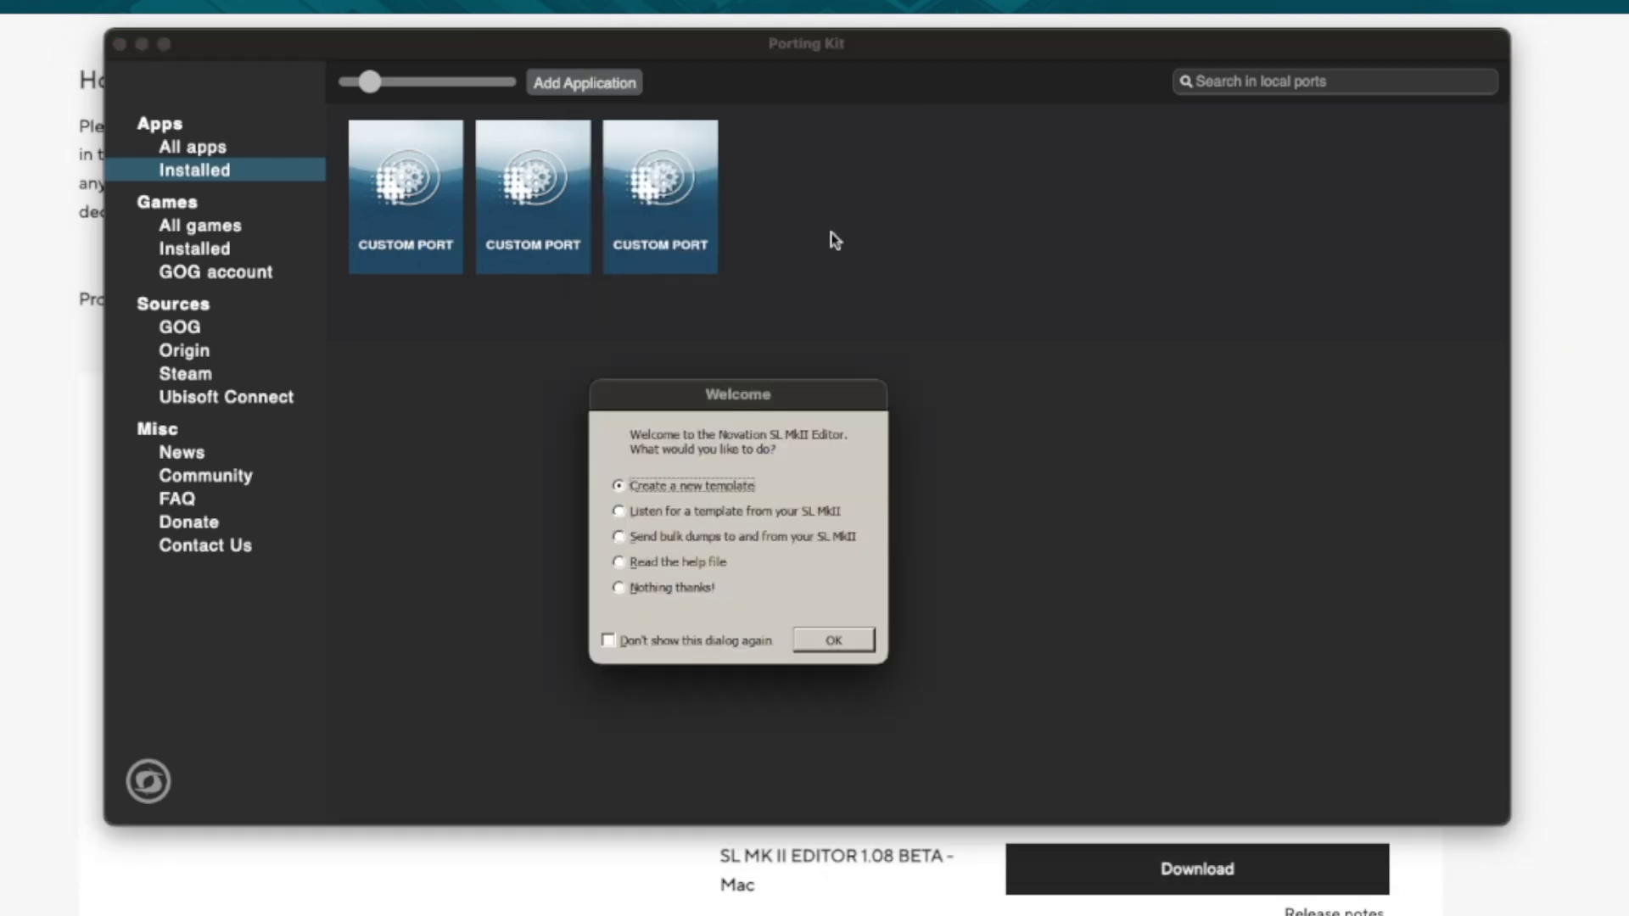
{"action": "left_click_drag", "start_coordinate": [820, 393], "coordinate": [897, 364]}
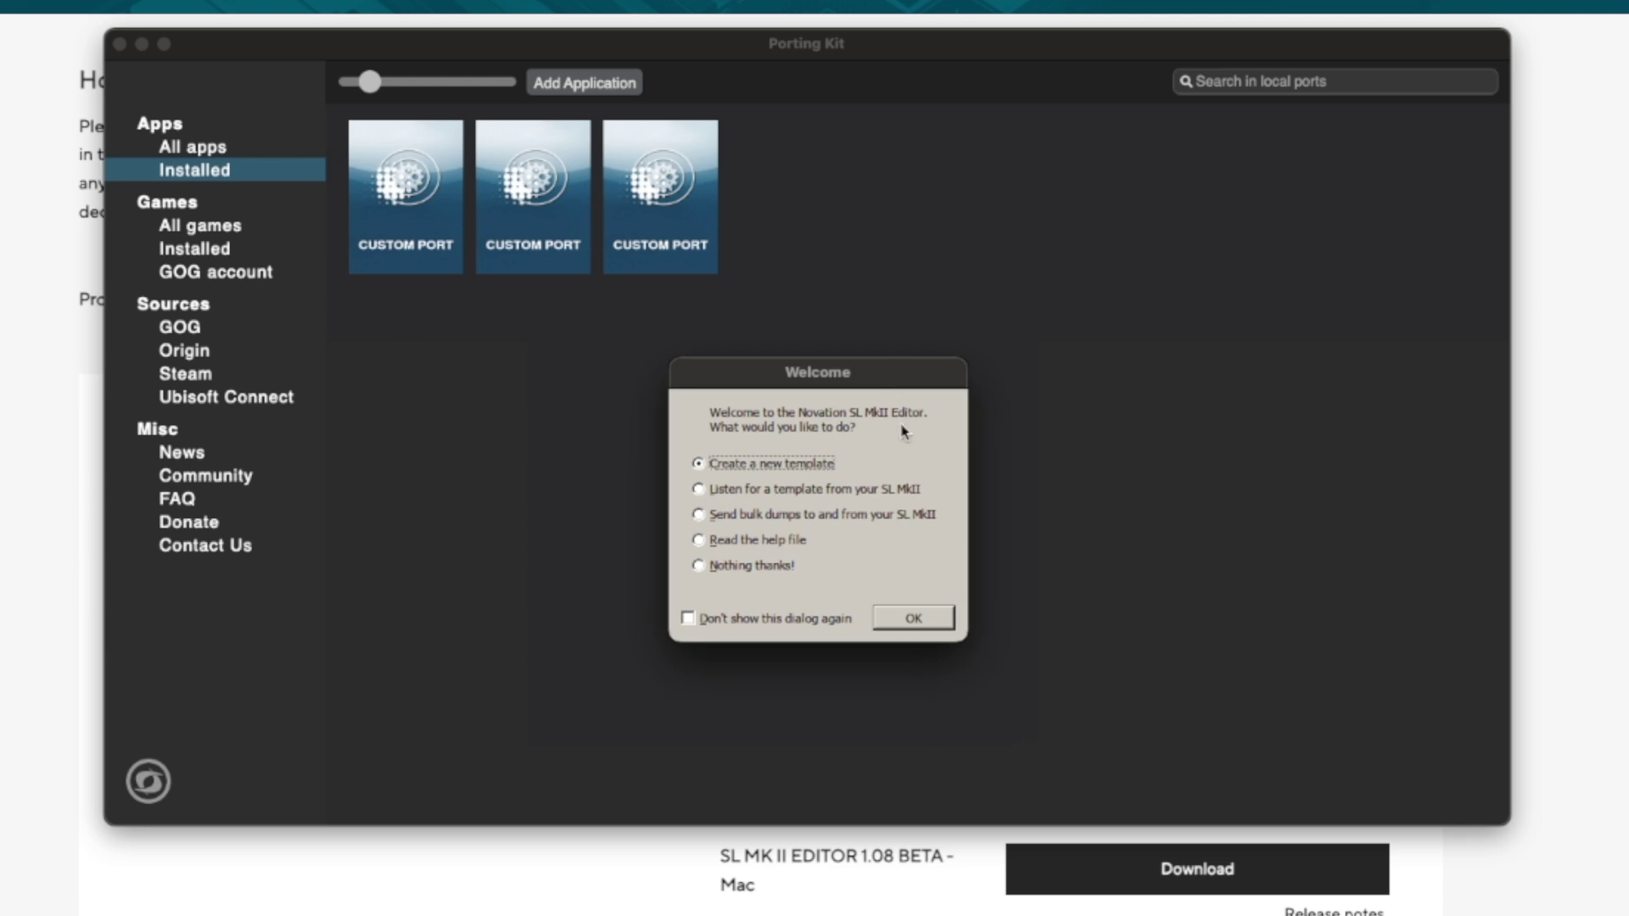
{"action": "left_click", "coordinate": [920, 619]}
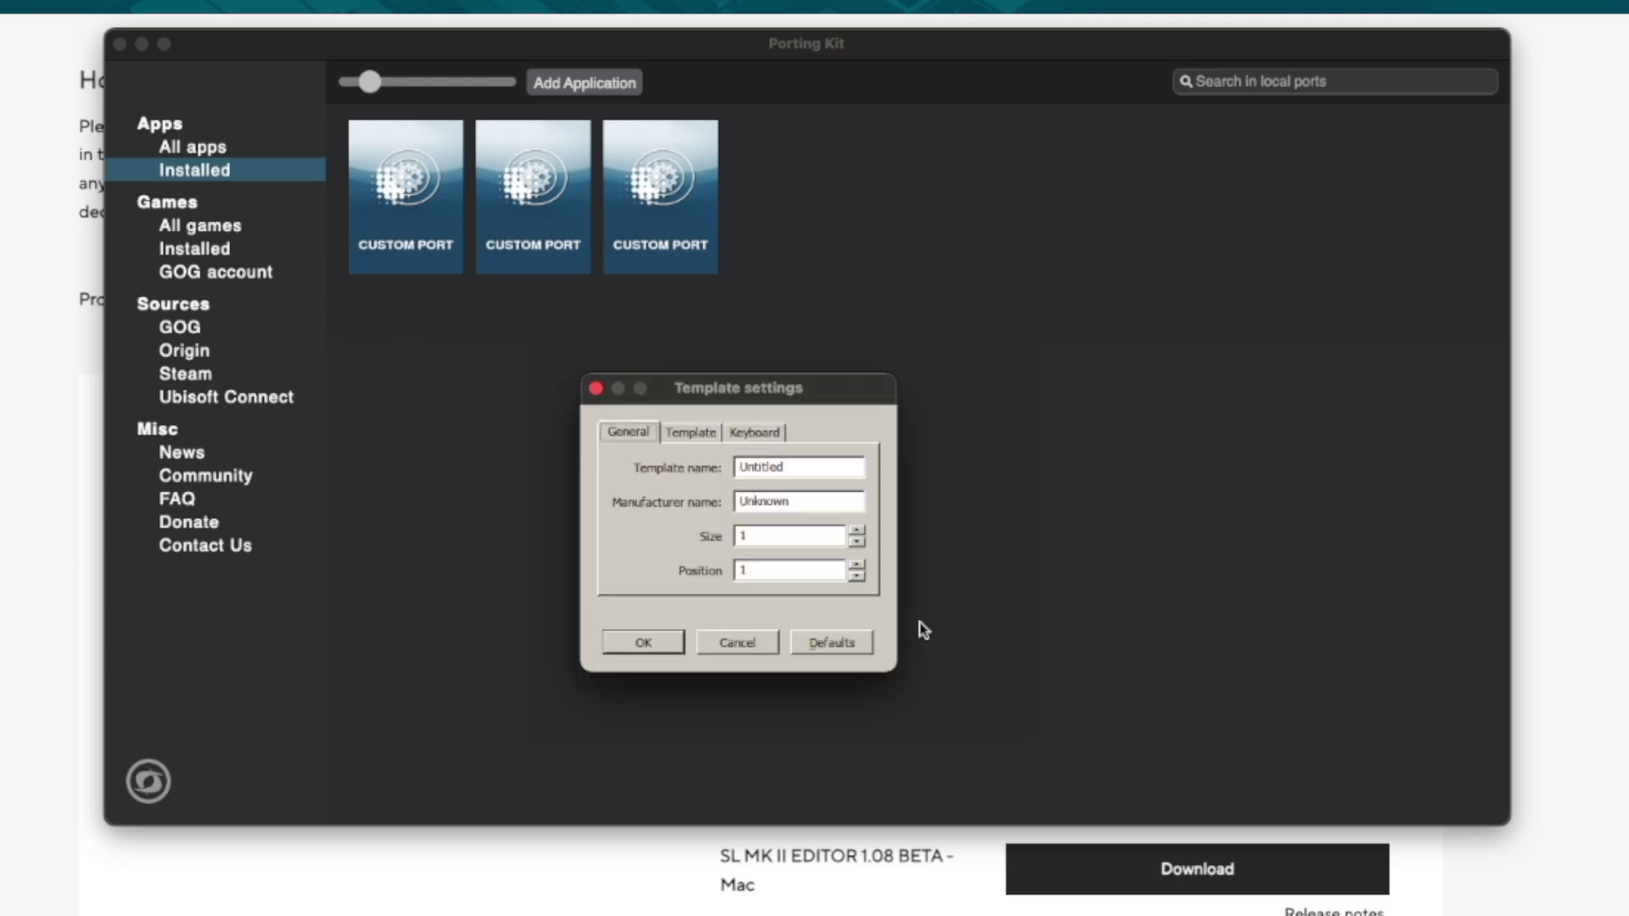
- Accept the default template settings to open Untitled.syx, then reposition the editor window
{"action": "left_click", "coordinate": [667, 642]}
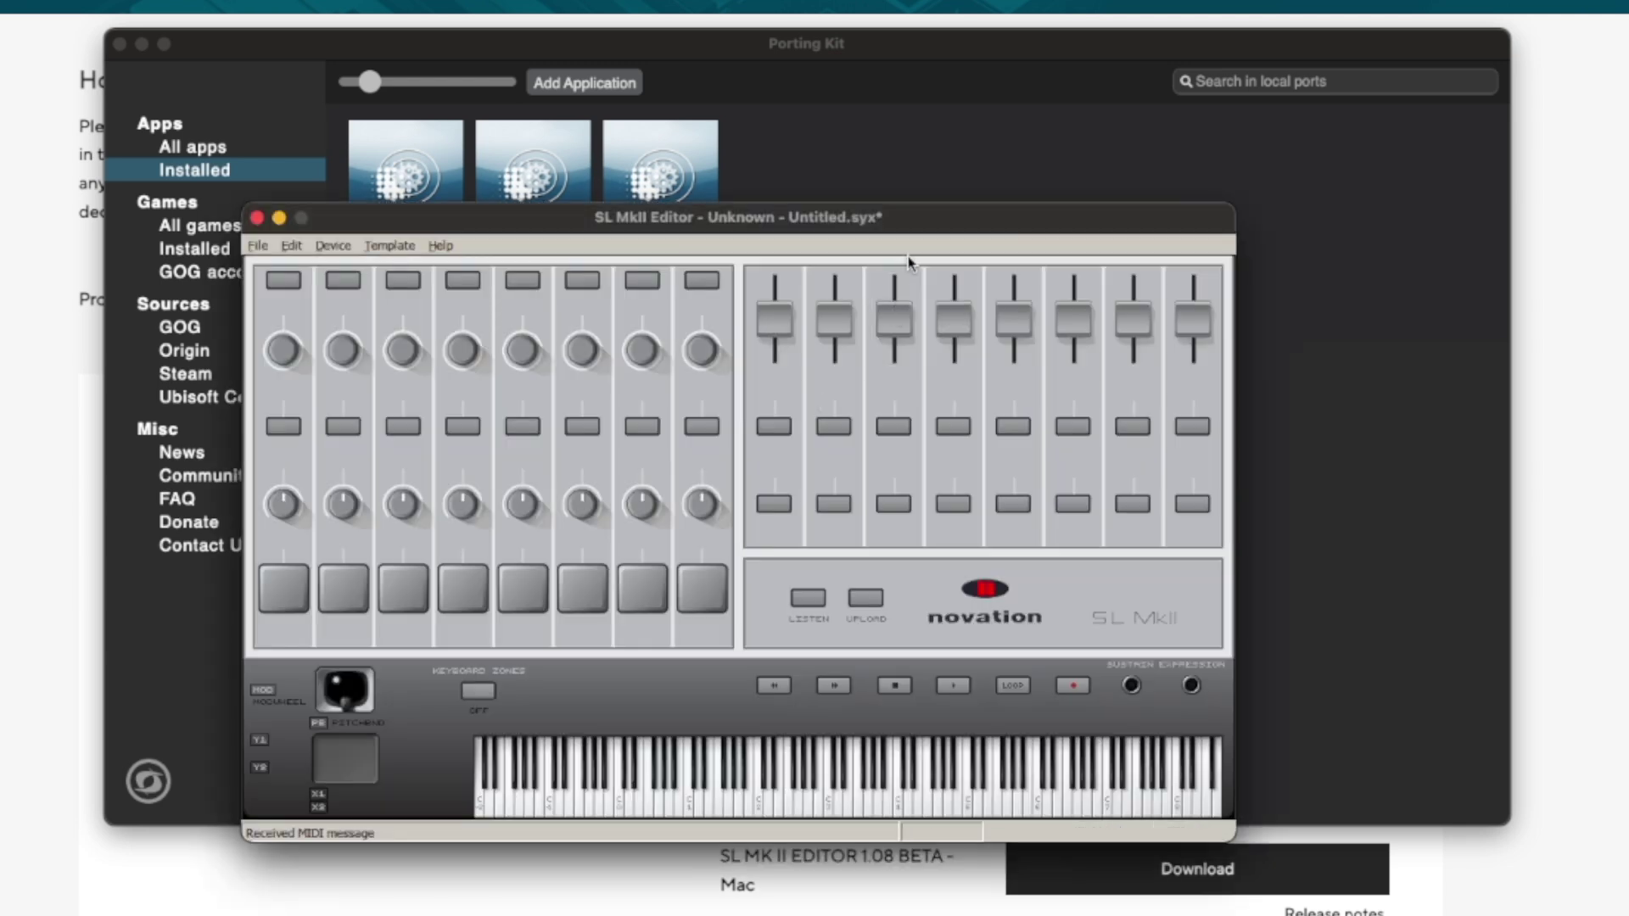
{"action": "left_click_drag", "start_coordinate": [931, 216], "coordinate": [1174, 167]}
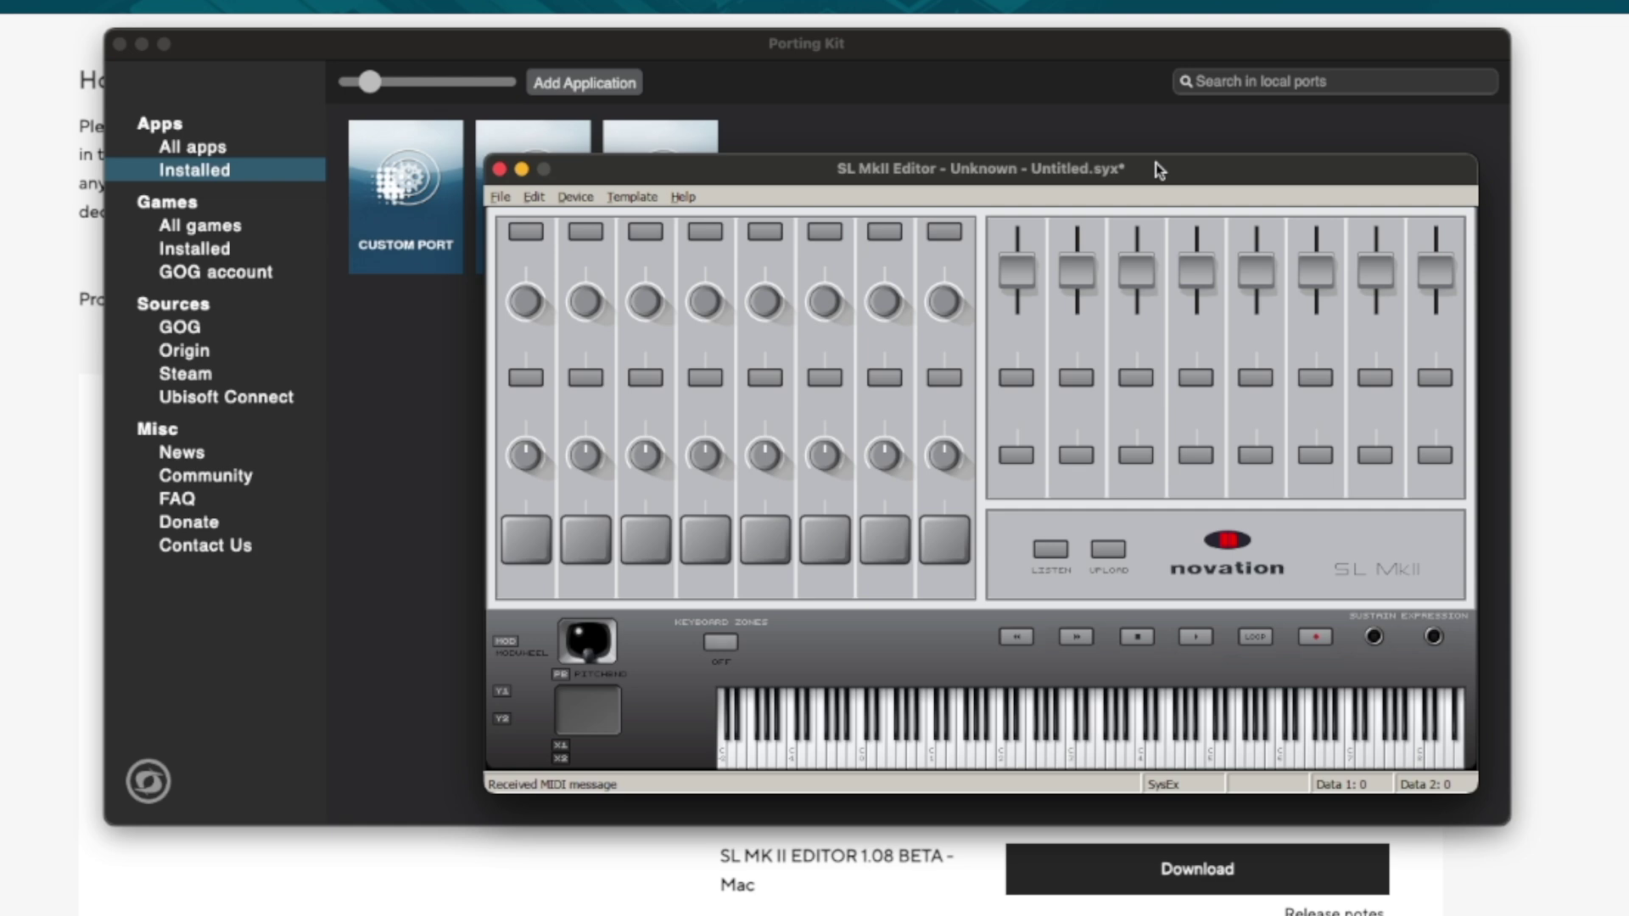
{"action": "left_click_drag", "start_coordinate": [1156, 164], "coordinate": [731, 8]}
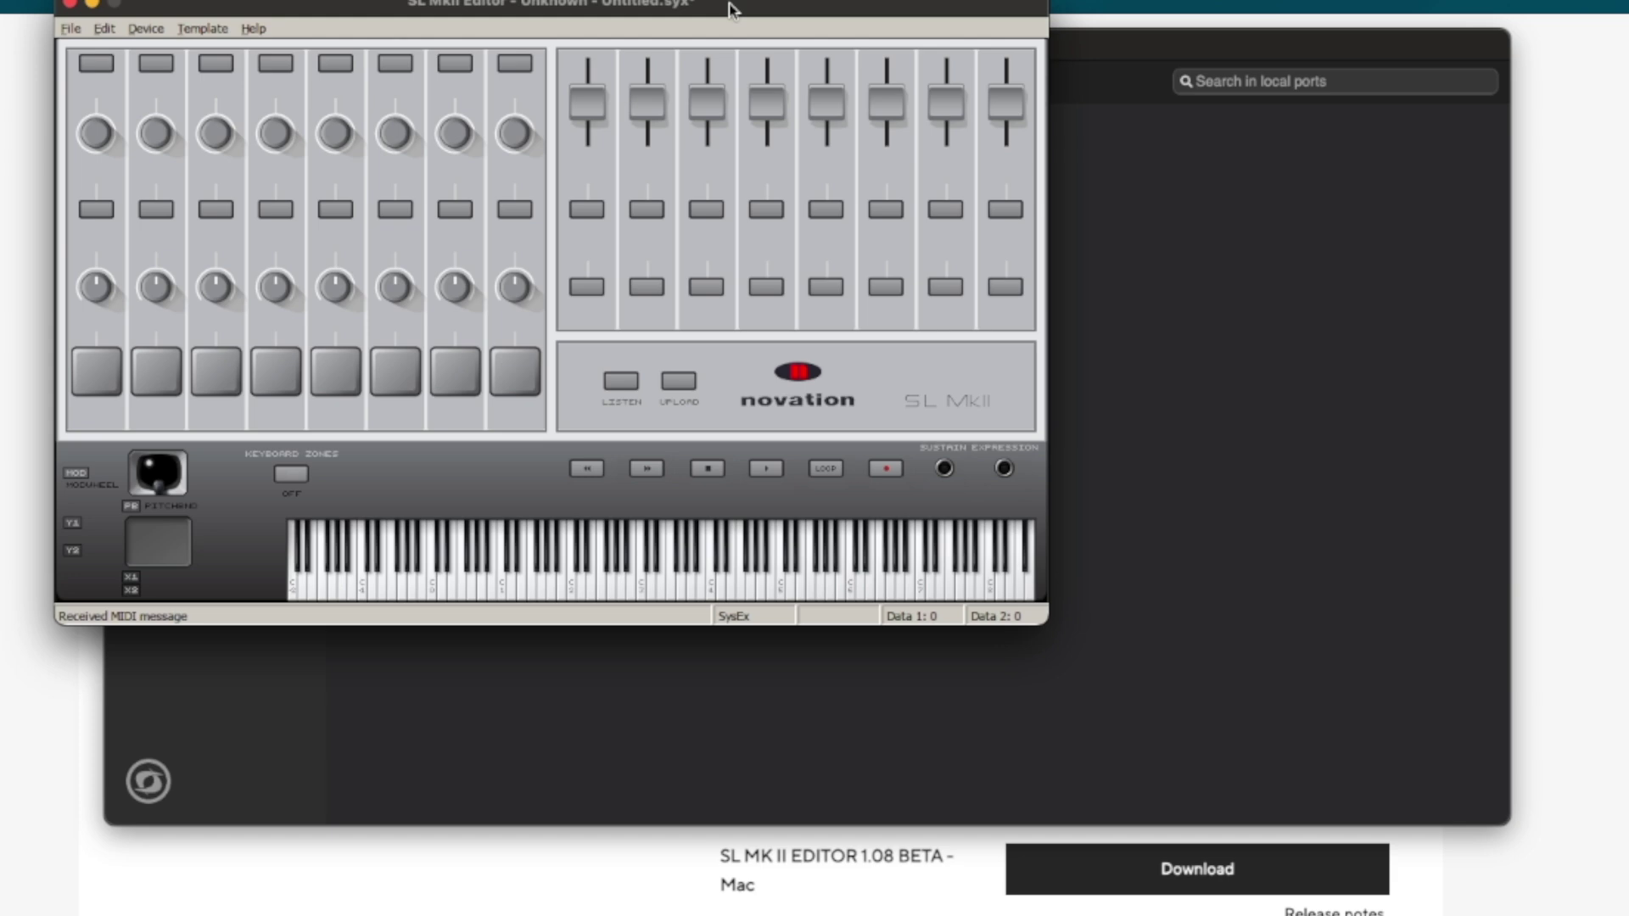
{"action": "left_click_drag", "start_coordinate": [738, 8], "coordinate": [1063, 124]}
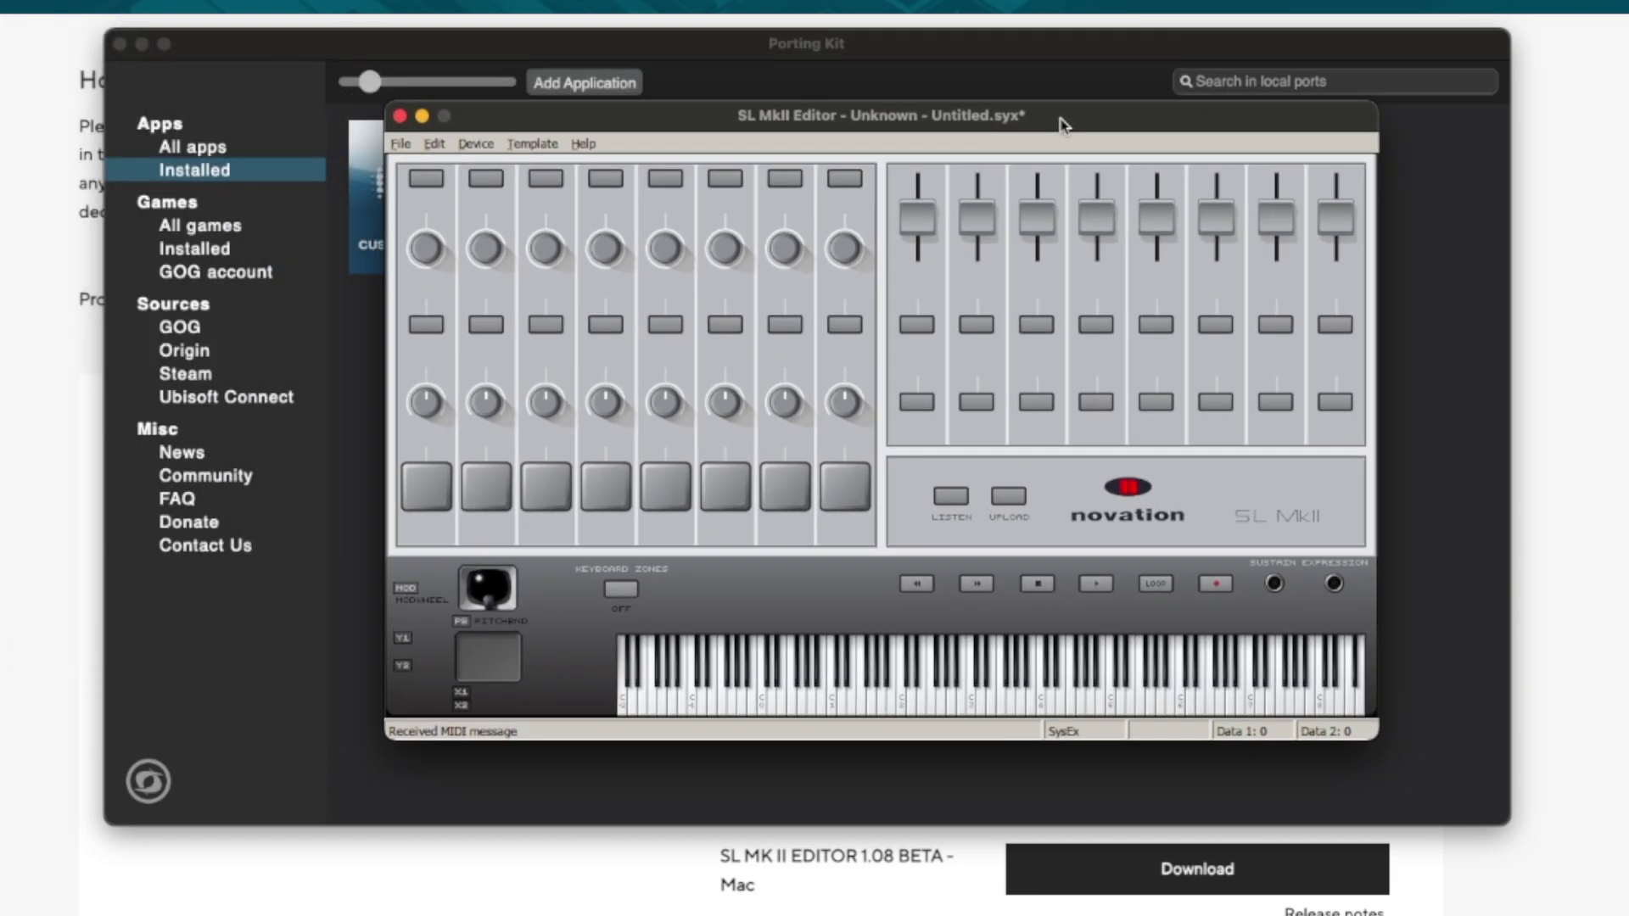